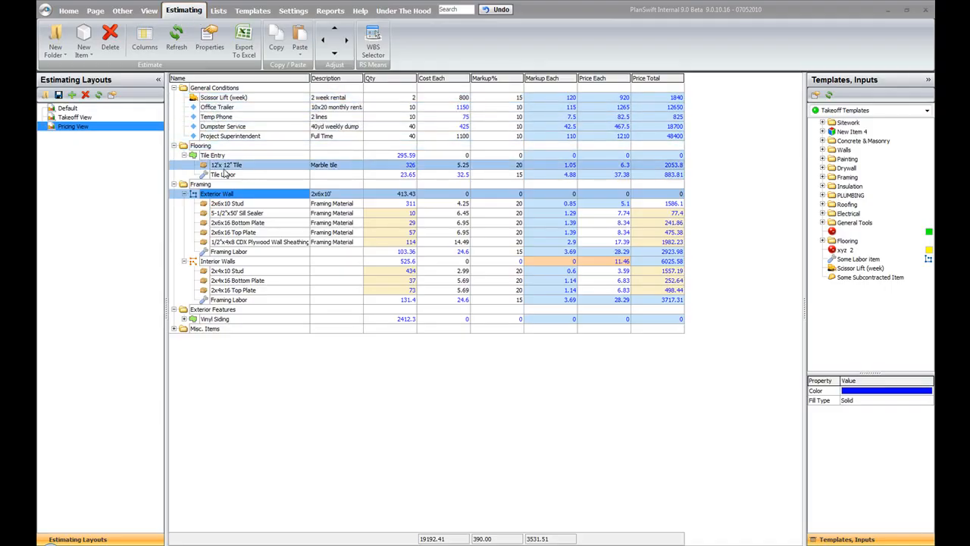
# Expand the Misc. Items folder and the Vinyl Siding item to review their entries in the estimate
pyautogui.click(172, 329)
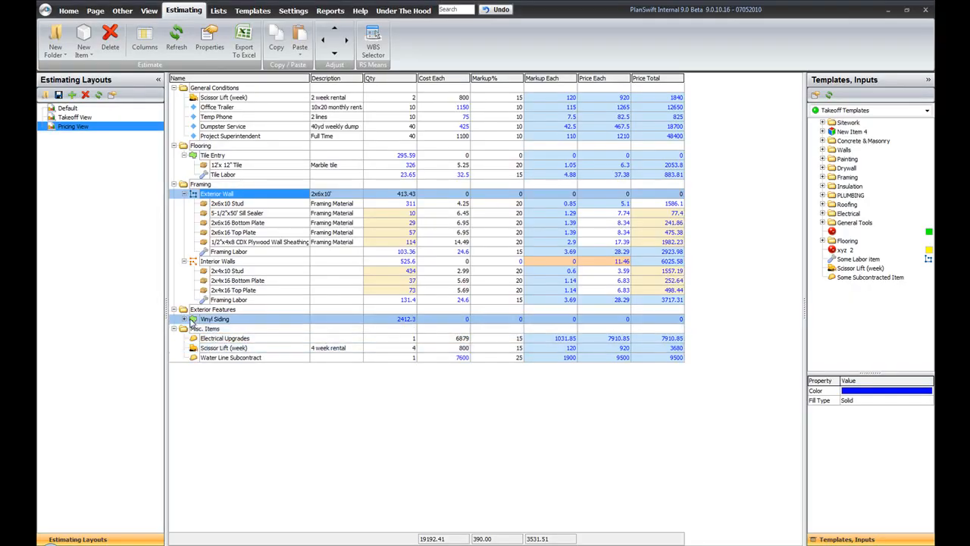
pyautogui.click(183, 319)
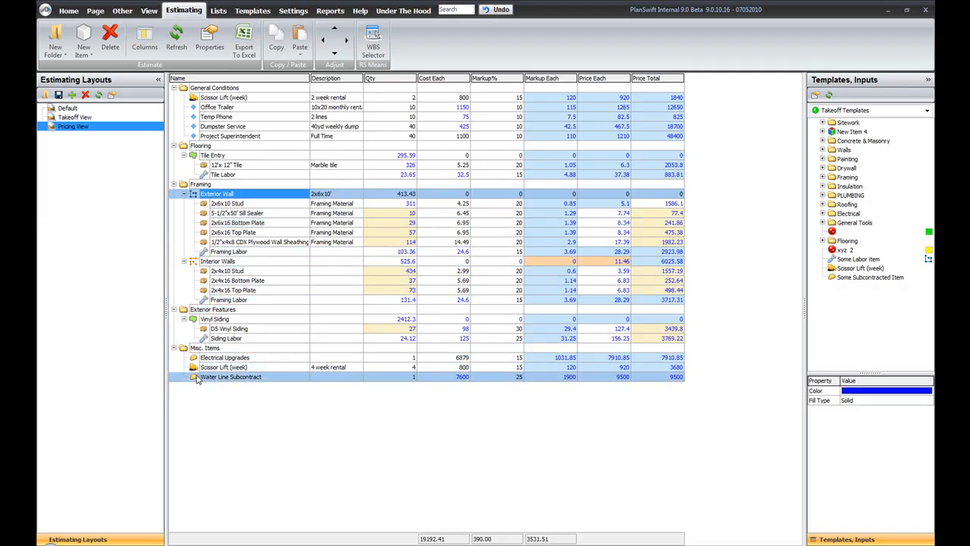
# Open the Master Format report from the Master Copies report layouts
pyautogui.click(327, 12)
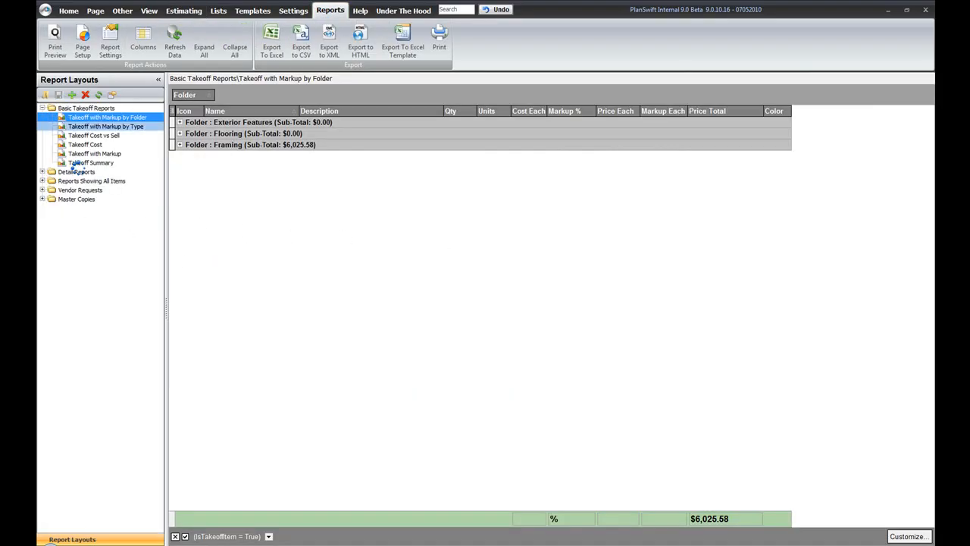
pyautogui.click(83, 127)
pyautogui.click(42, 109)
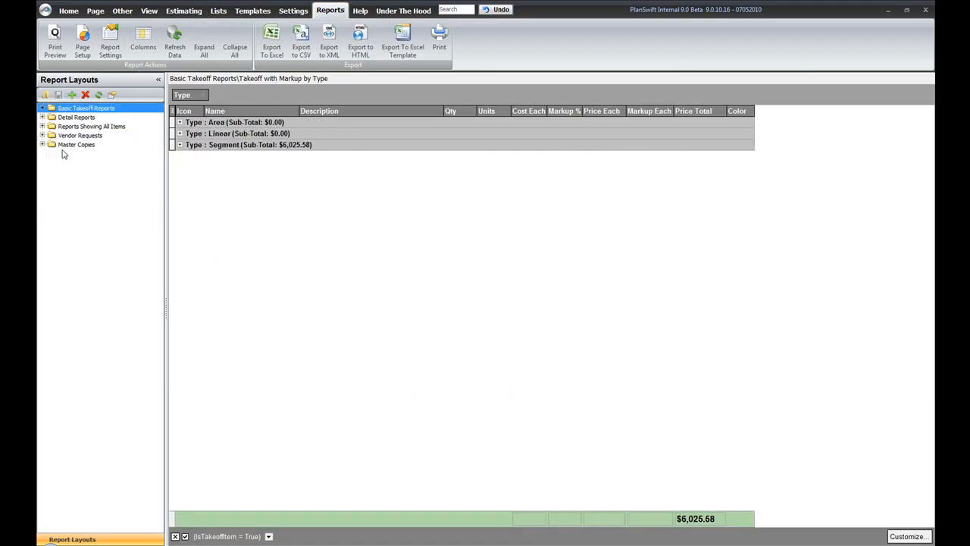
pyautogui.click(42, 145)
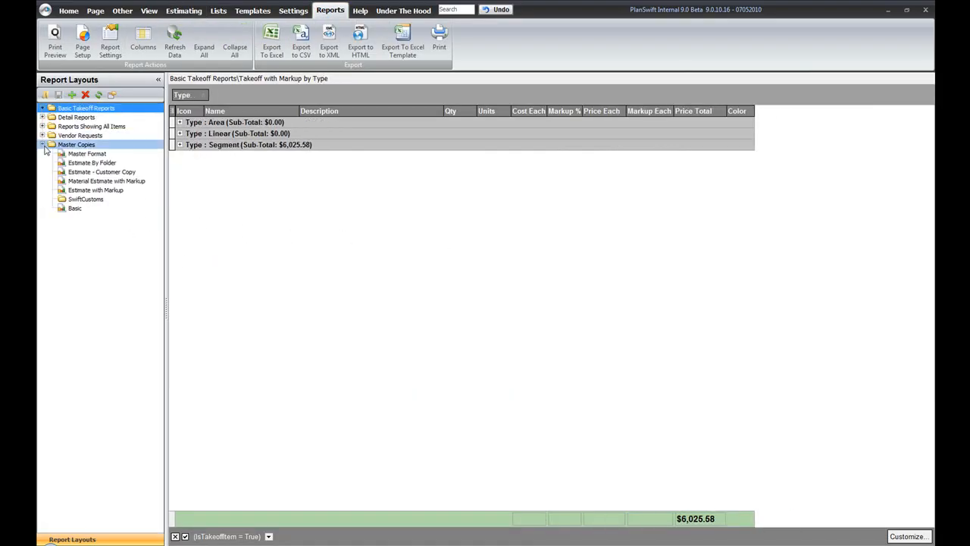
pyautogui.click(83, 154)
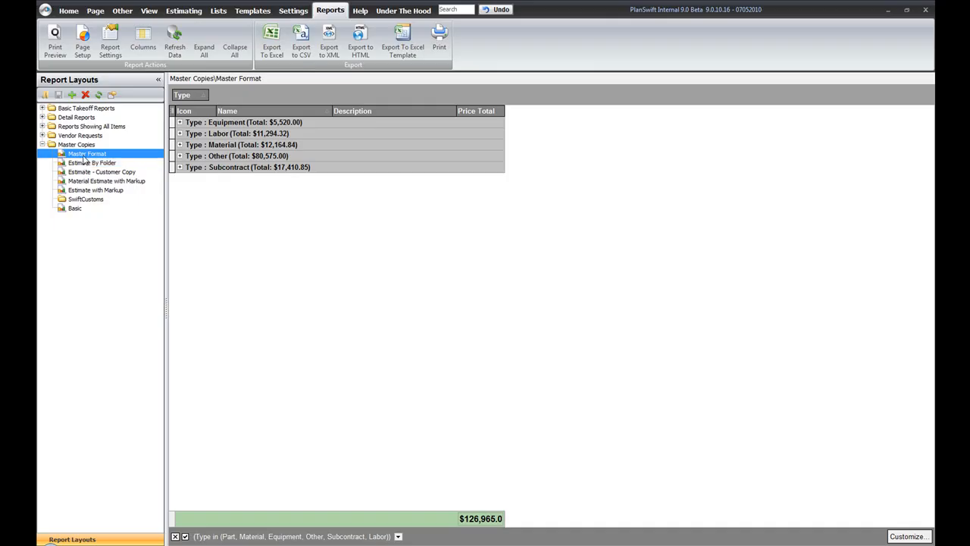
# Expand the Equipment, Labor and Material groups, and ungroup the report by returning Type to the column headers
pyautogui.click(180, 122)
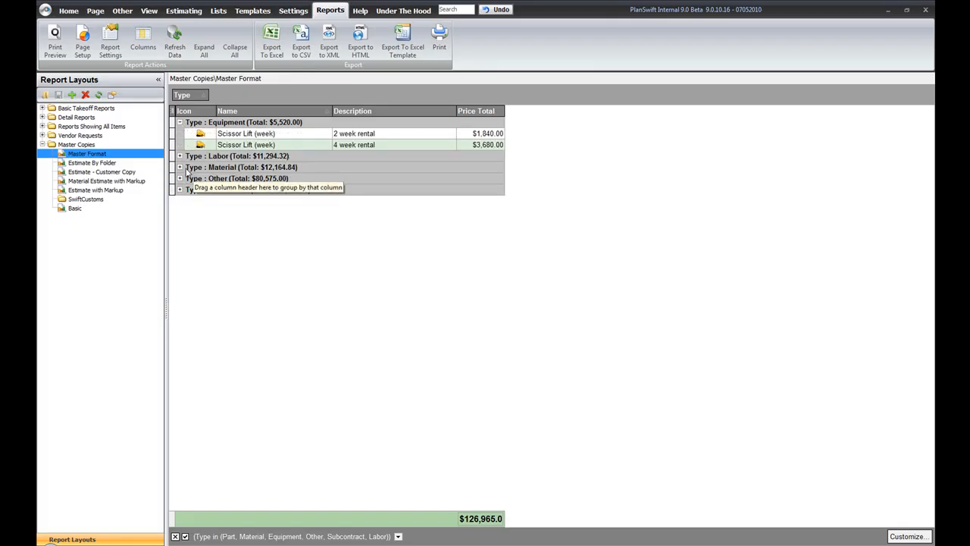
pyautogui.click(179, 156)
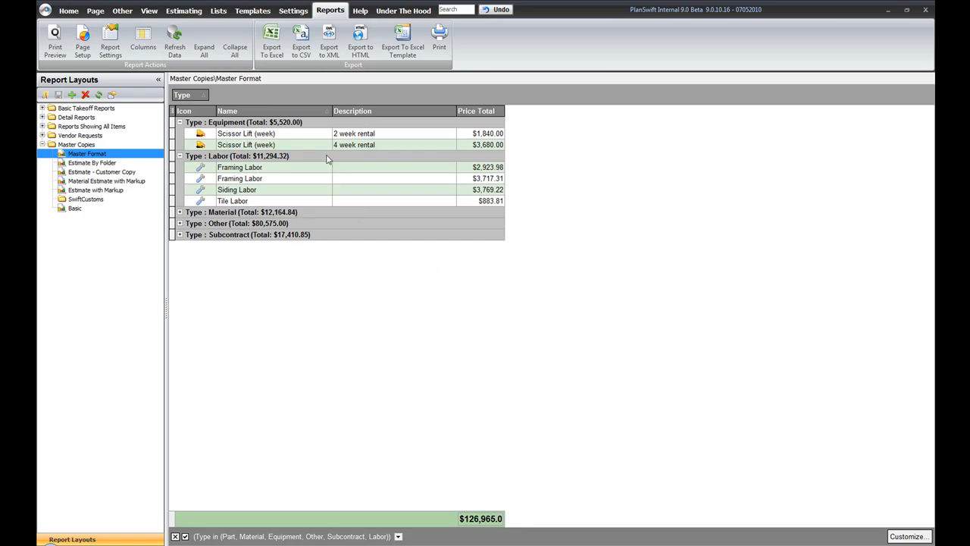
pyautogui.click(180, 212)
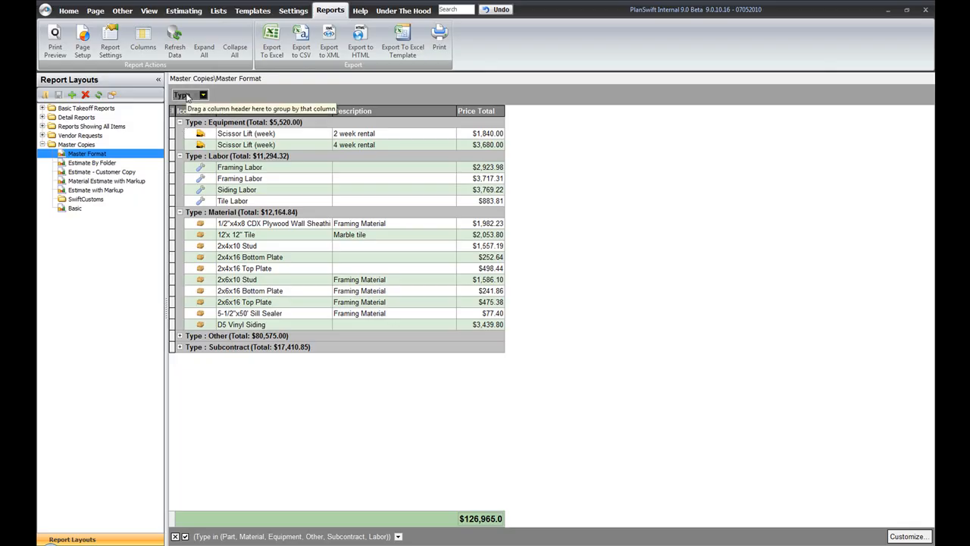
pyautogui.moveTo(187, 96); pyautogui.dragTo(197, 110)
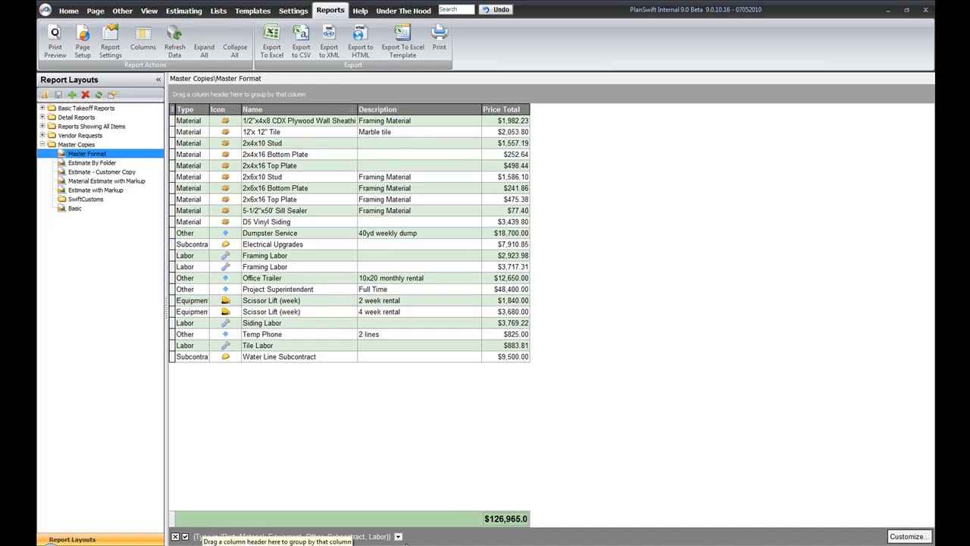
# Open the report's filter builder and examine the values listed in the Type condition
pyautogui.click(895, 537)
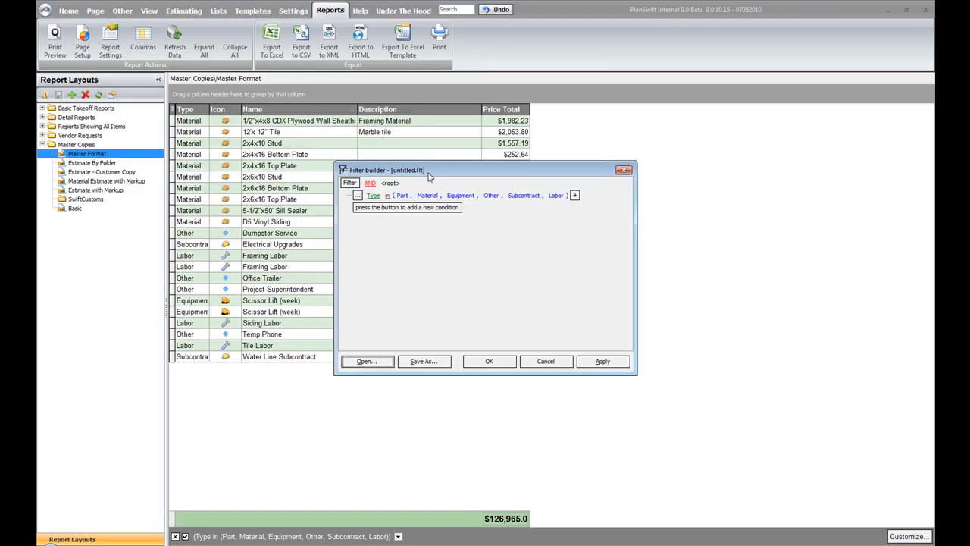
pyautogui.moveTo(435, 174); pyautogui.dragTo(639, 127)
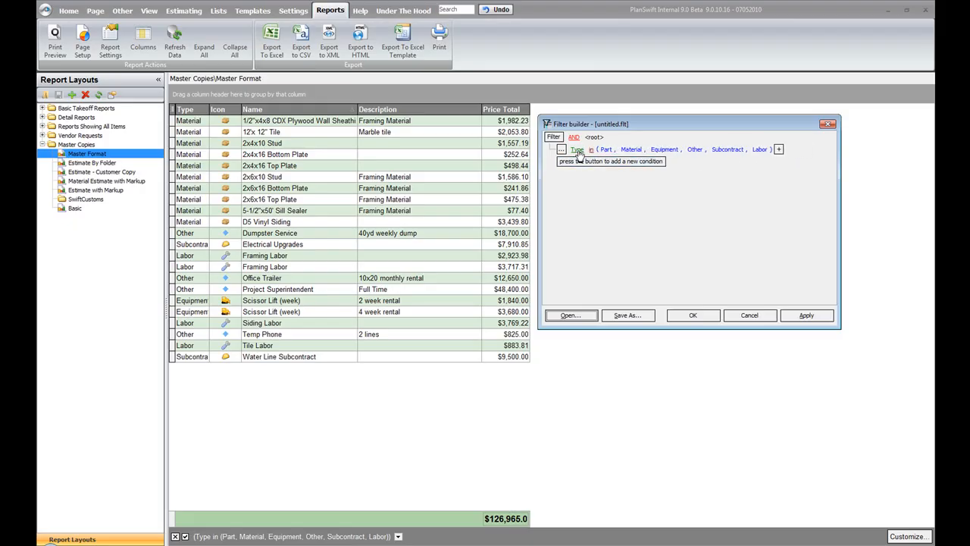
pyautogui.click(606, 150)
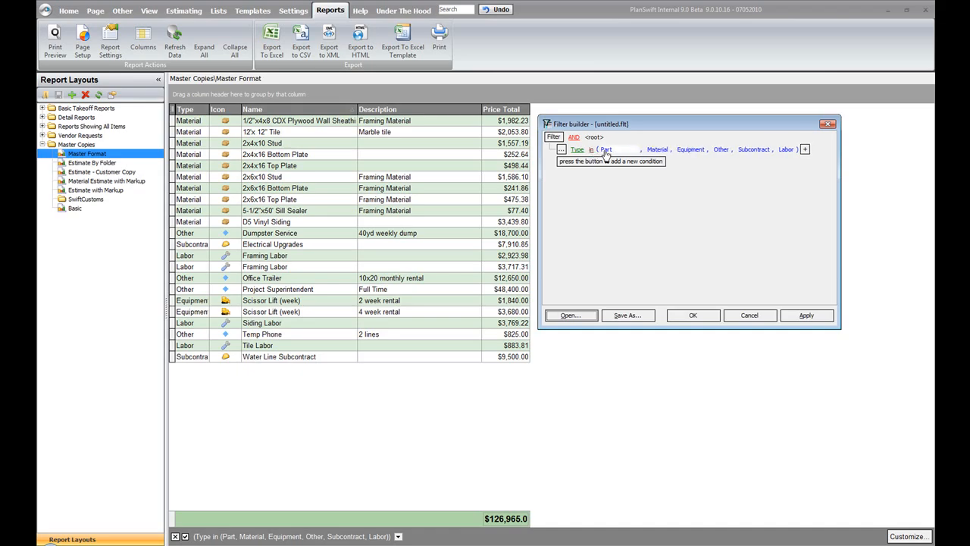
pyautogui.click(657, 152)
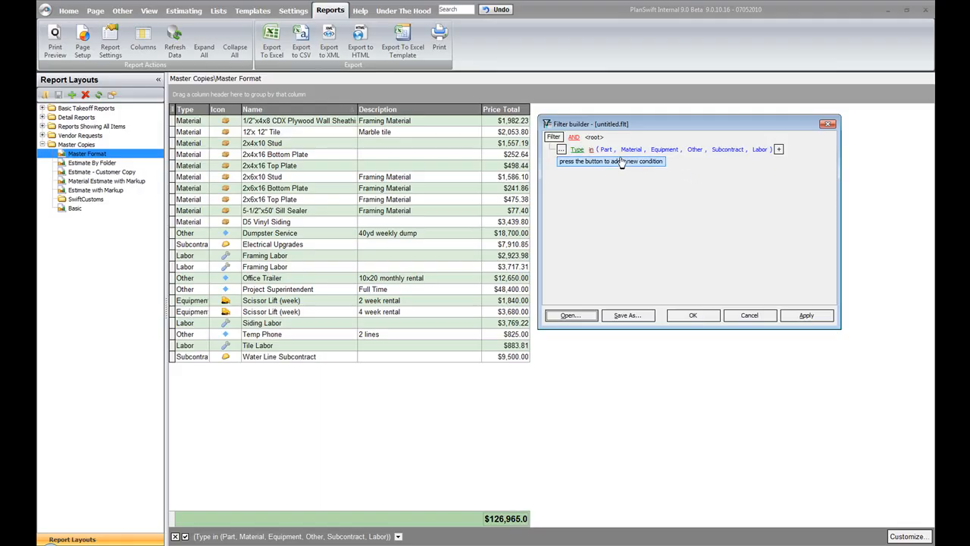
pyautogui.click(561, 150)
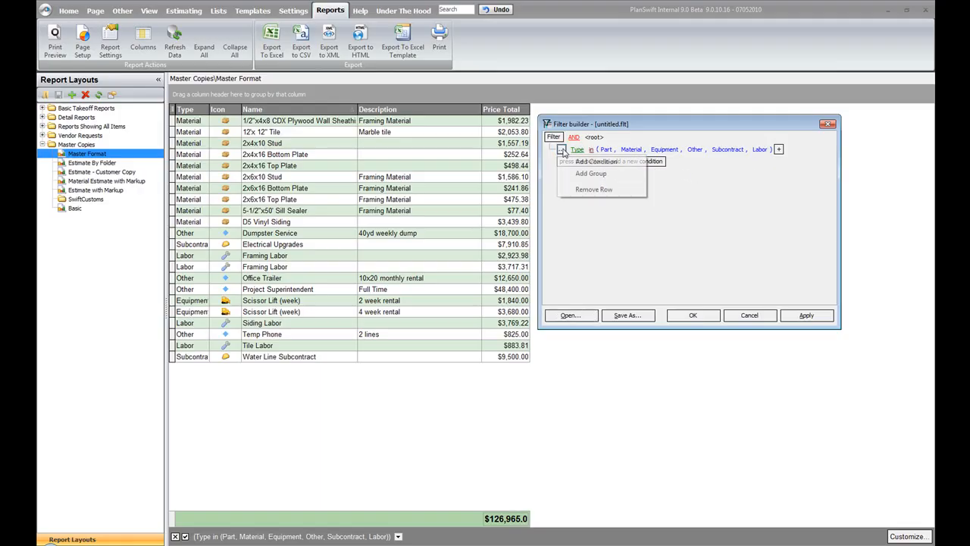
pyautogui.click(594, 189)
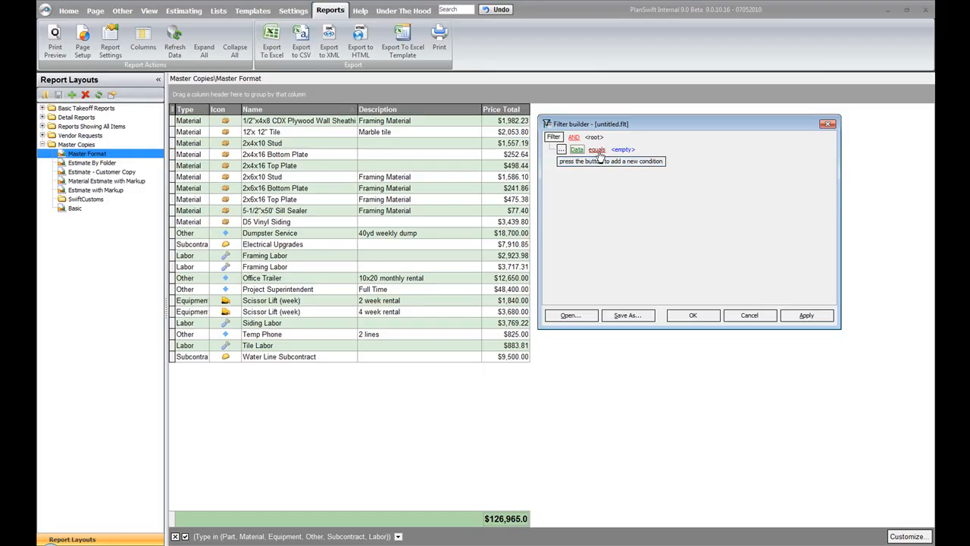
pyautogui.click(577, 150)
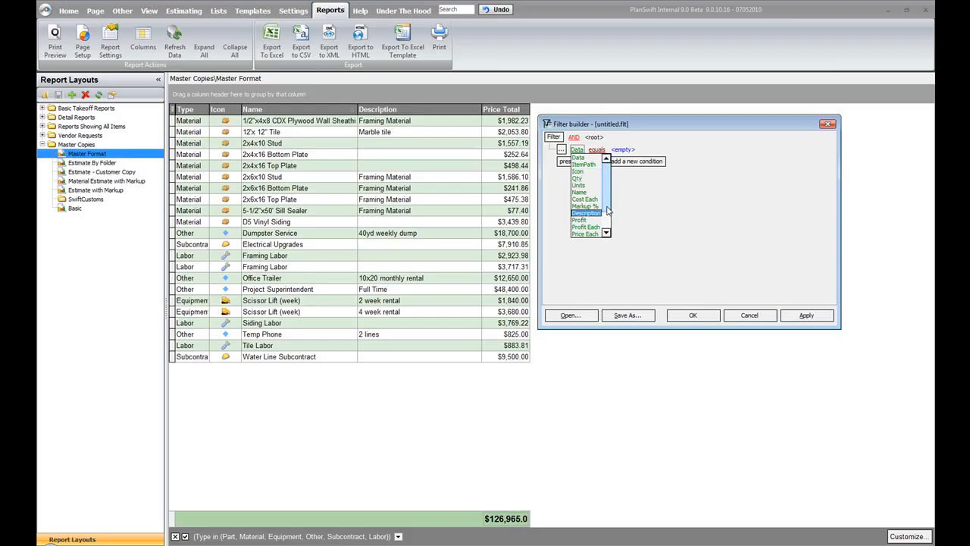
pyautogui.moveTo(608, 193); pyautogui.dragTo(608, 211)
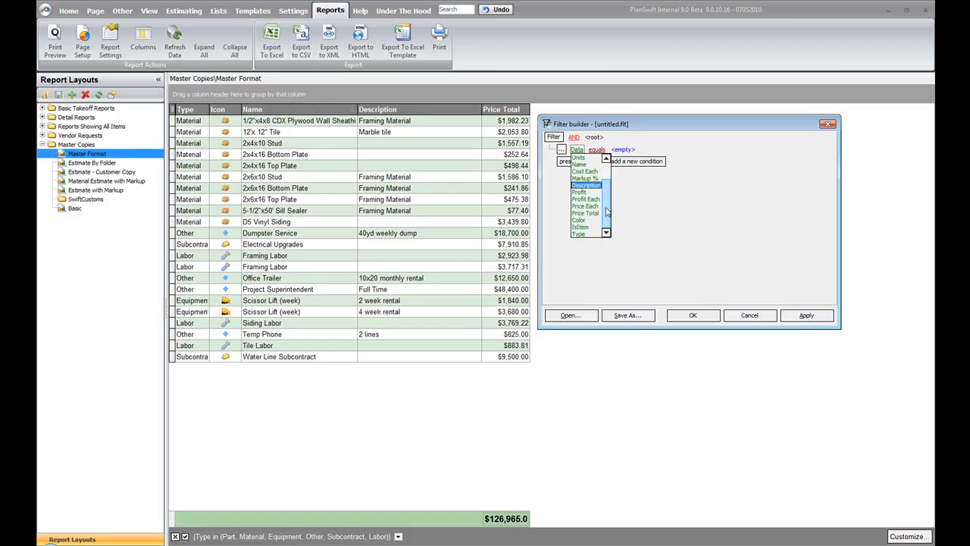
pyautogui.click(579, 232)
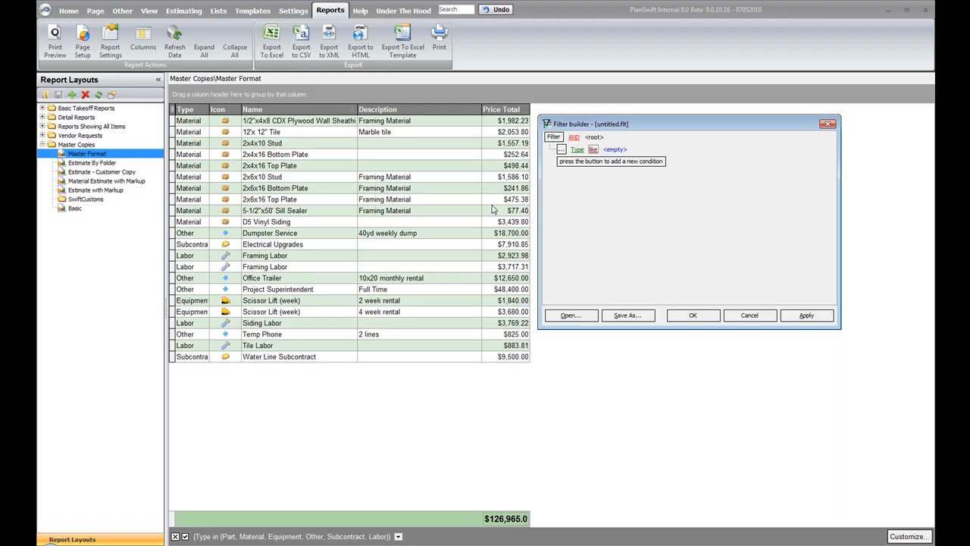
pyautogui.click(578, 155)
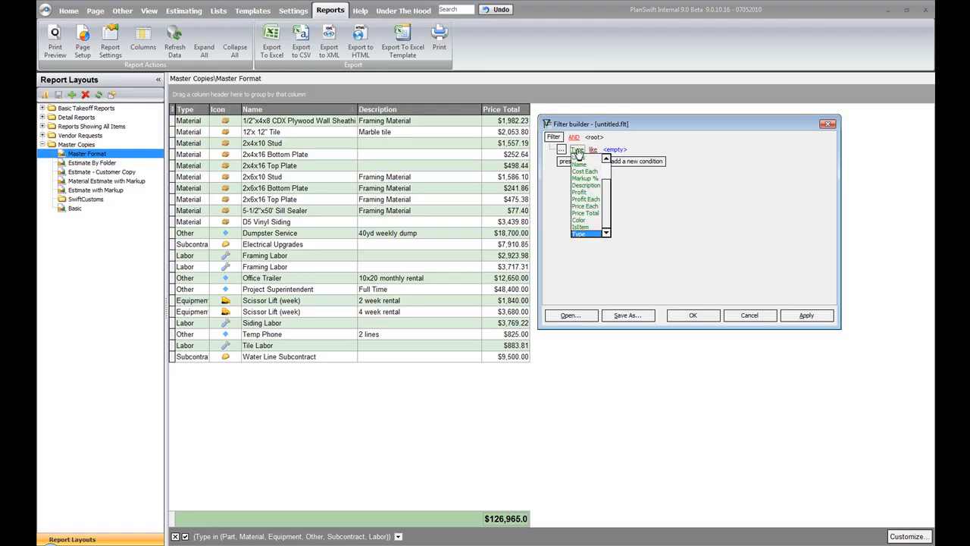
pyautogui.scroll(1, 607, 179)
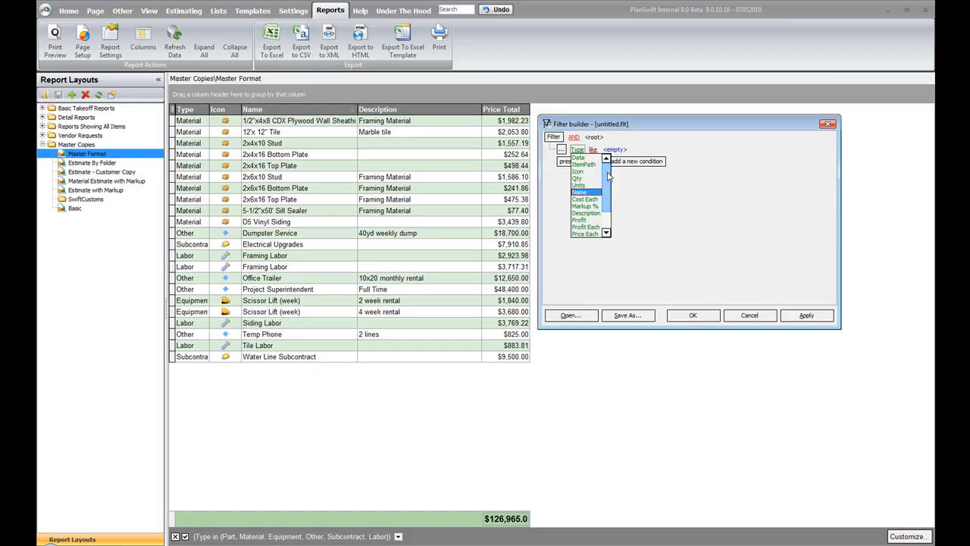
pyautogui.scroll(-4, 608, 177)
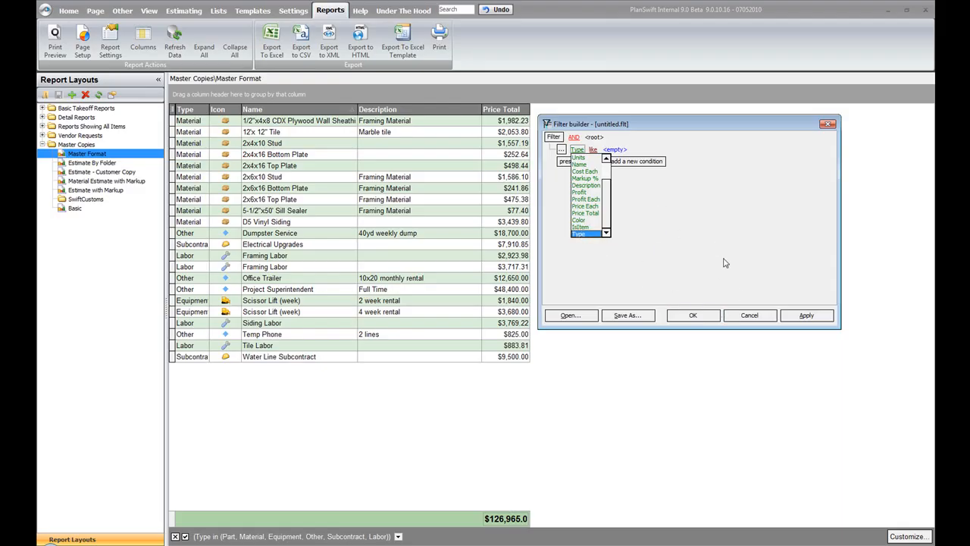
pyautogui.click(749, 316)
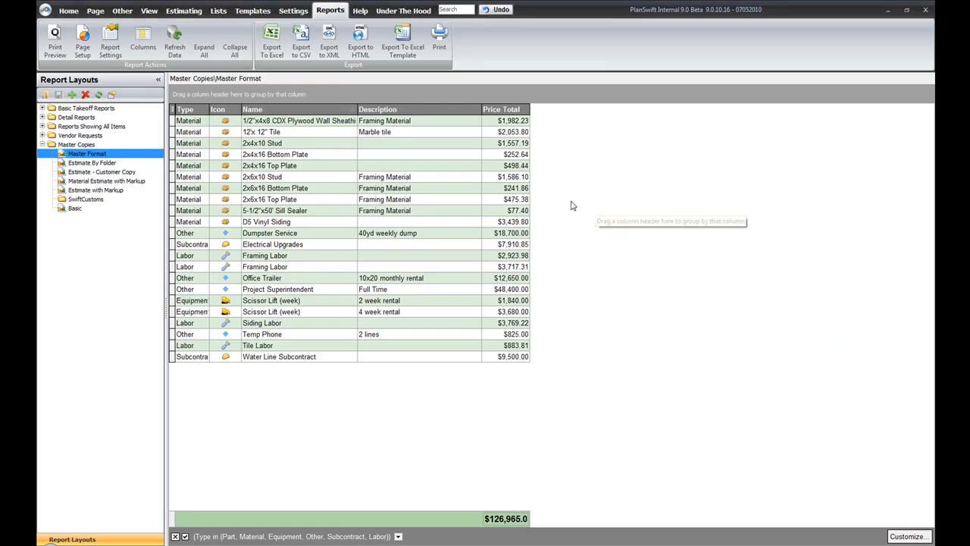
# Review the Master Format report's column definitions and visibility settings
pyautogui.click(142, 39)
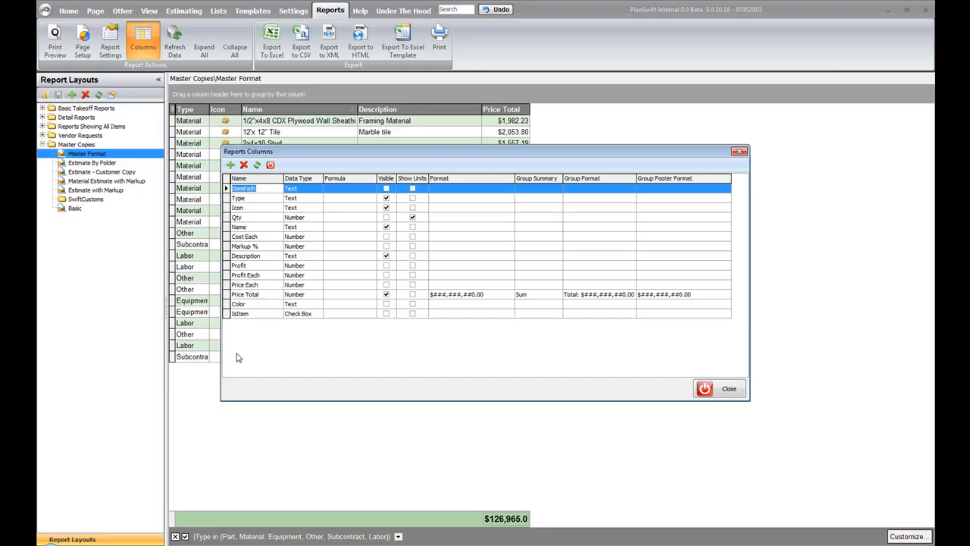
pyautogui.click(712, 390)
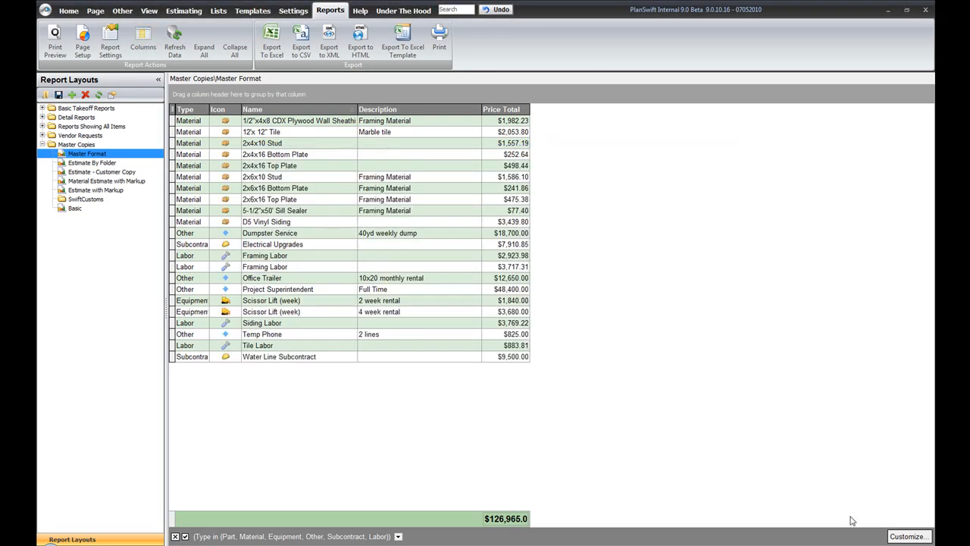
# Change the report filter condition to Type equals Other and apply it
pyautogui.click(900, 535)
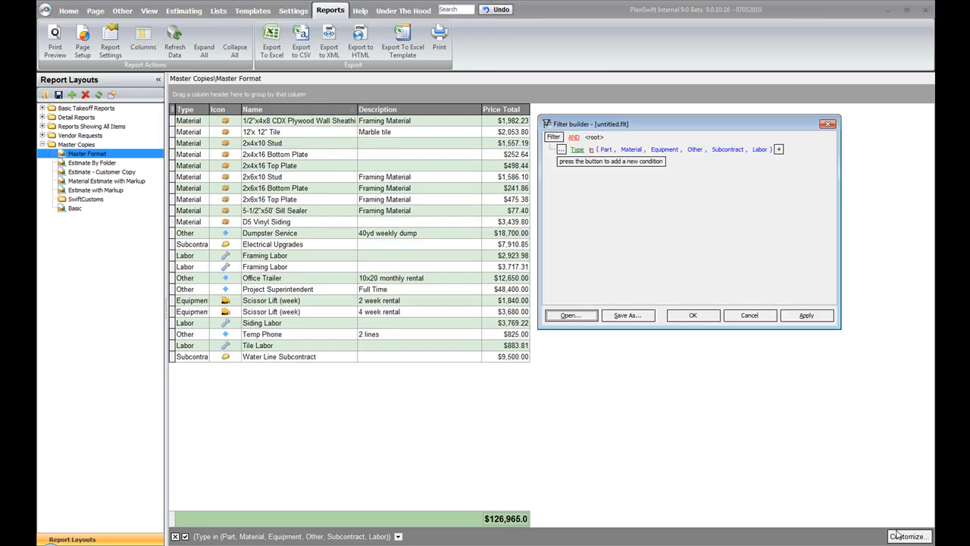
pyautogui.moveTo(701, 126); pyautogui.dragTo(560, 141)
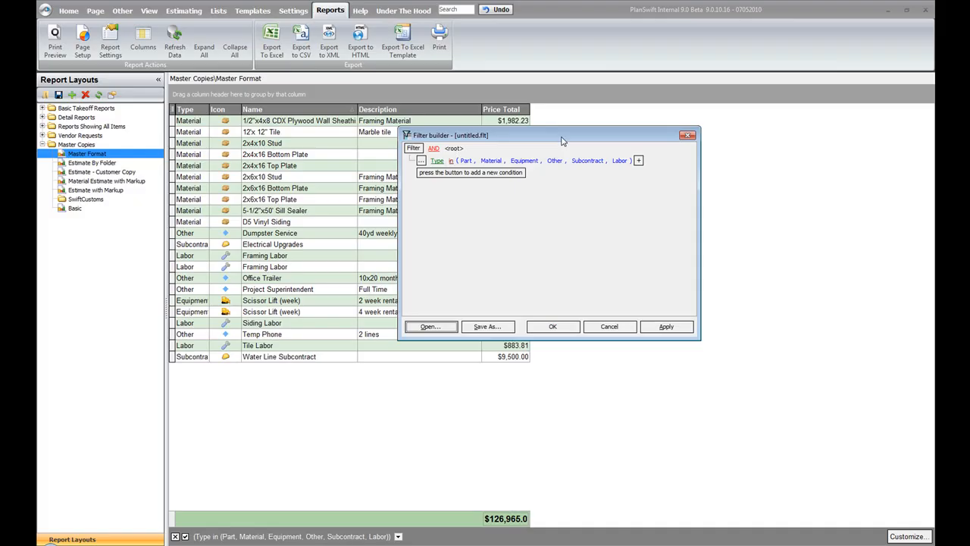
pyautogui.click(433, 172)
pyautogui.click(436, 164)
pyautogui.click(447, 246)
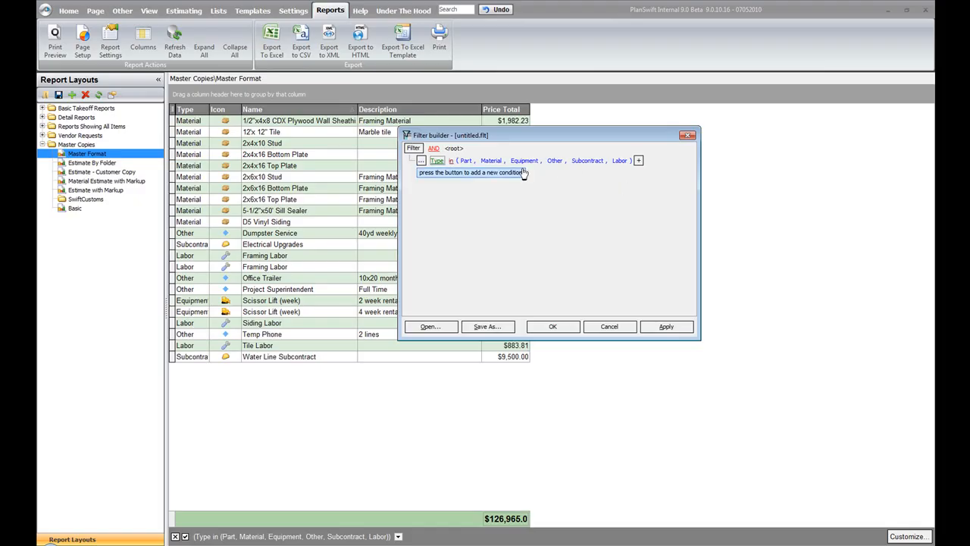
pyautogui.click(451, 161)
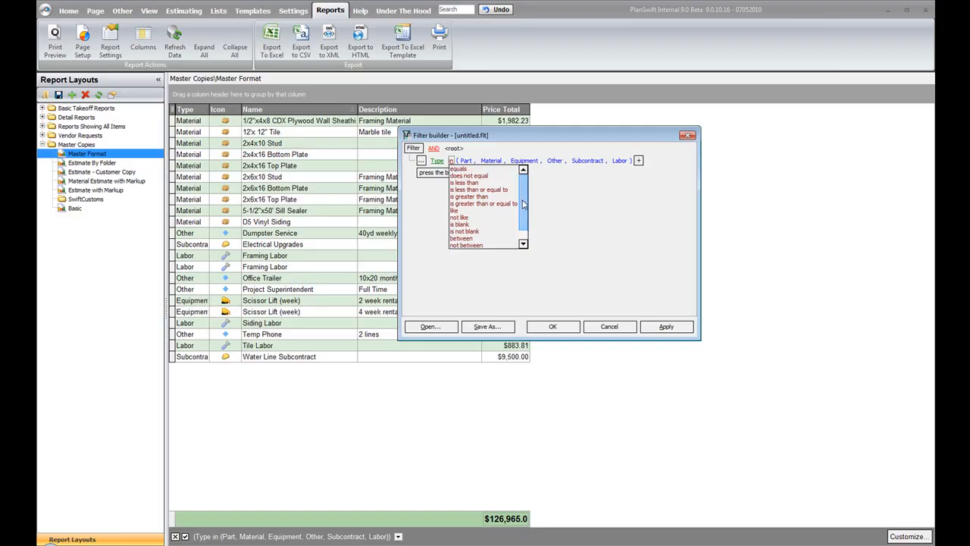
pyautogui.click(464, 168)
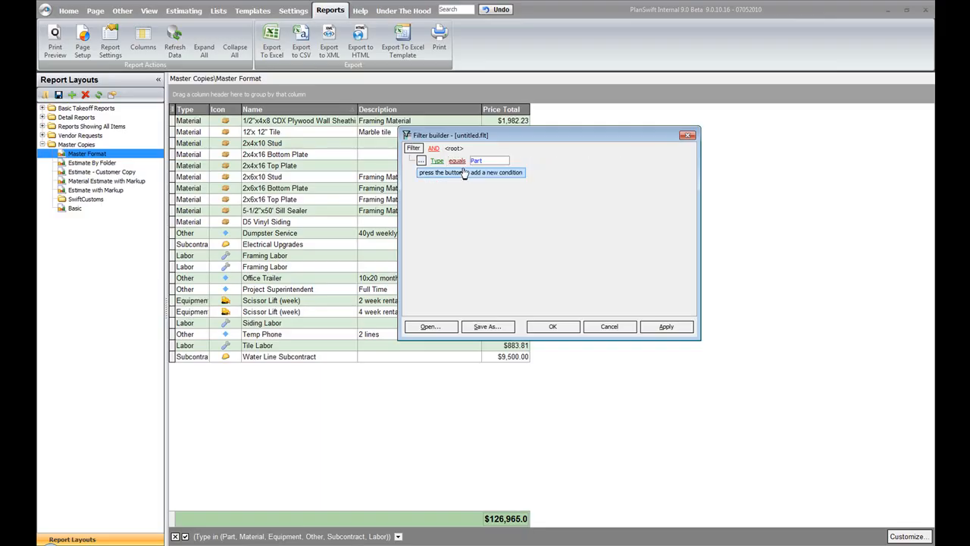
pyautogui.click(509, 160)
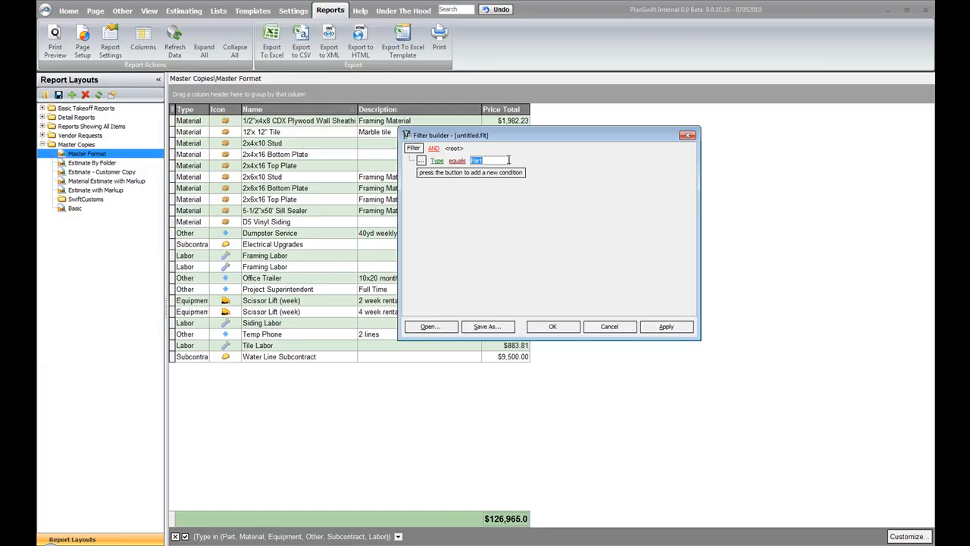
pyautogui.write('Other')
pyautogui.click(664, 328)
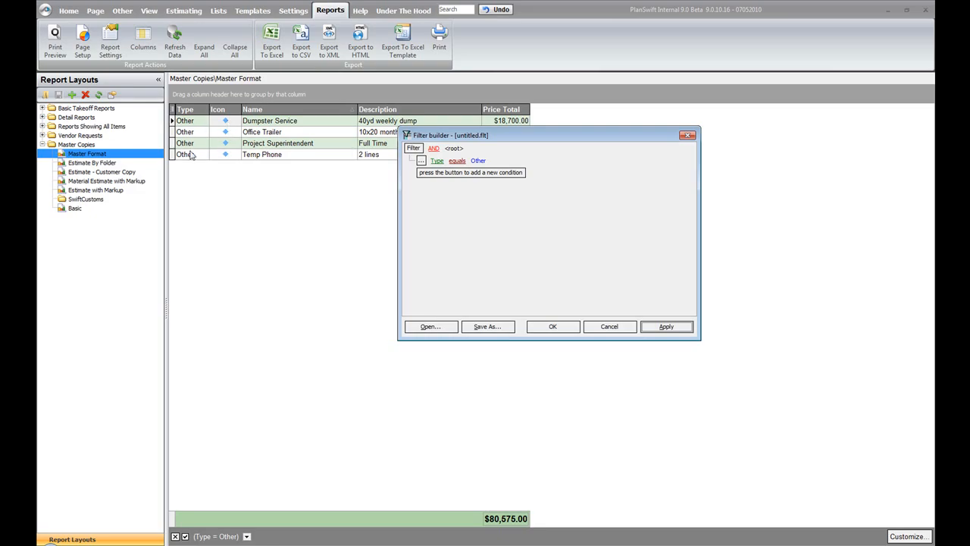
# Change the Type filter value to Labor and apply it to the report
pyautogui.click(478, 161)
pyautogui.write('Labor')
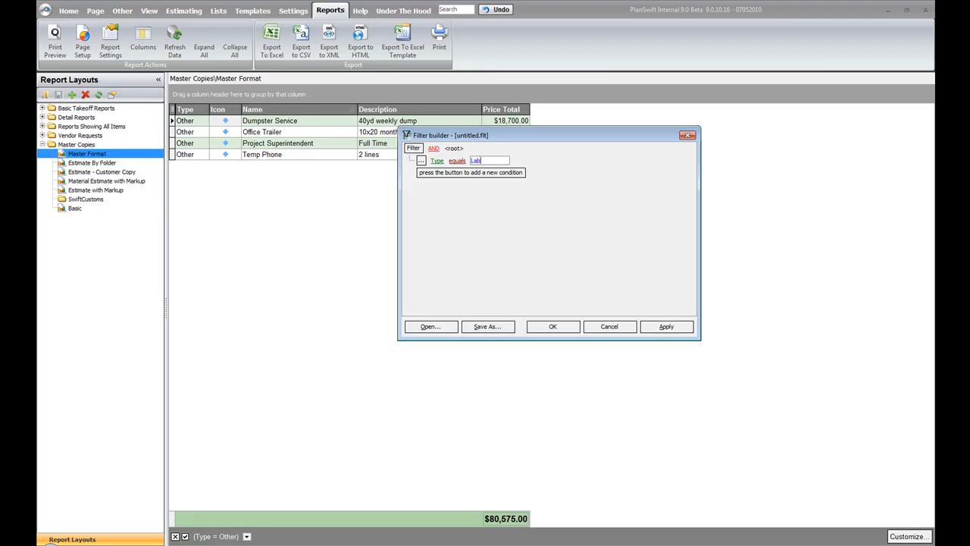
pyautogui.click(667, 326)
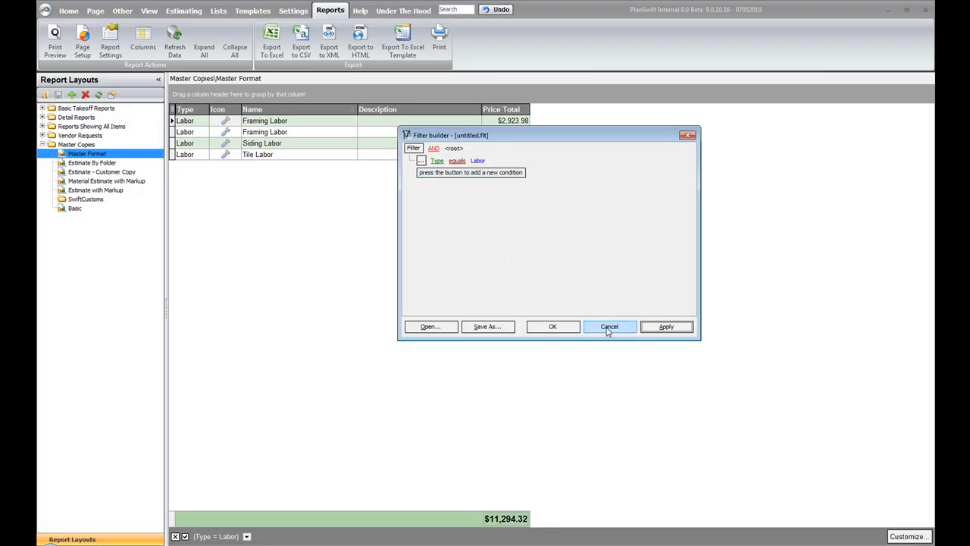
# Clear the Labor value of the Type condition, apply the empty filter, and move the filter builder off the report list
pyautogui.click(477, 161)
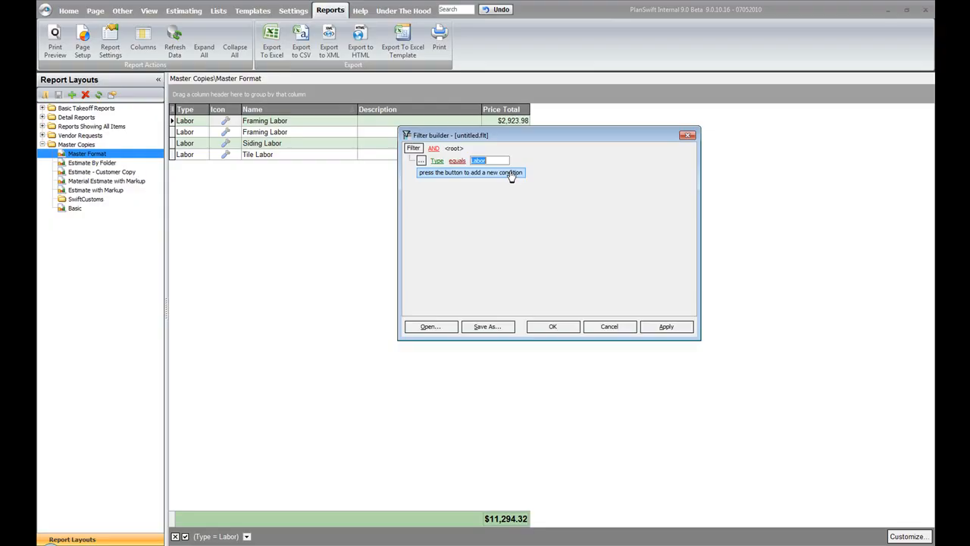
pyautogui.press('BackSpace')
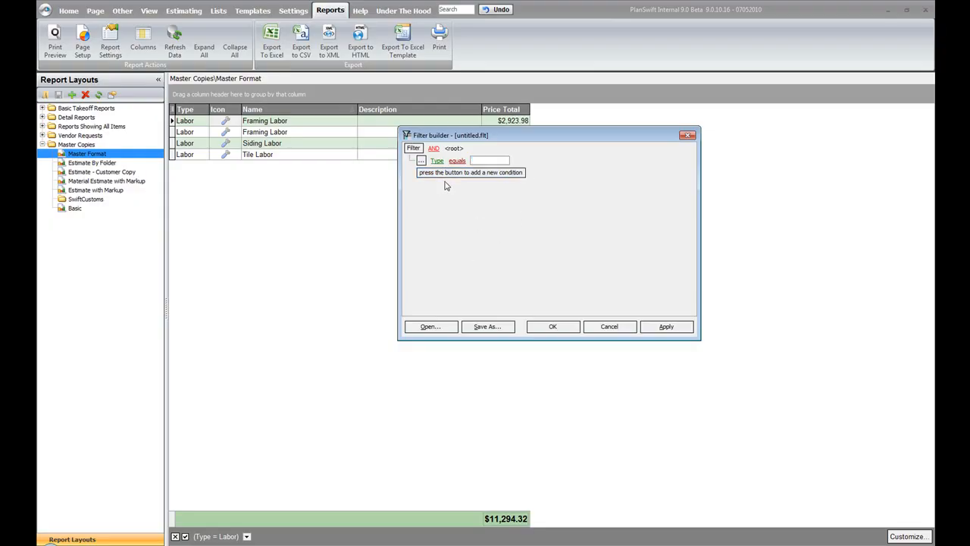
pyautogui.press('Return')
pyautogui.moveTo(535, 135); pyautogui.dragTo(707, 122)
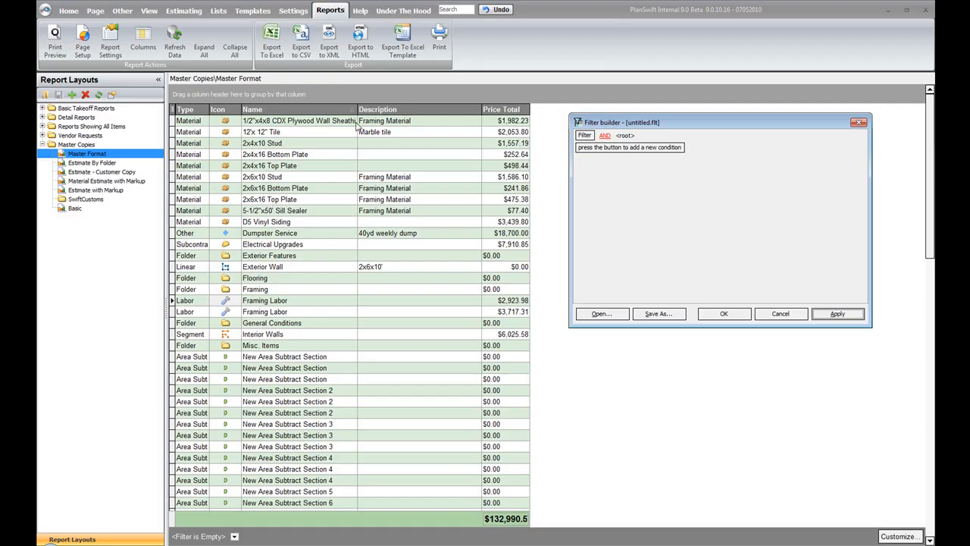
# Filter the report by Name like 16, and change the value to the wildcard pattern %16% and apply it
pyautogui.click(605, 147)
pyautogui.click(608, 148)
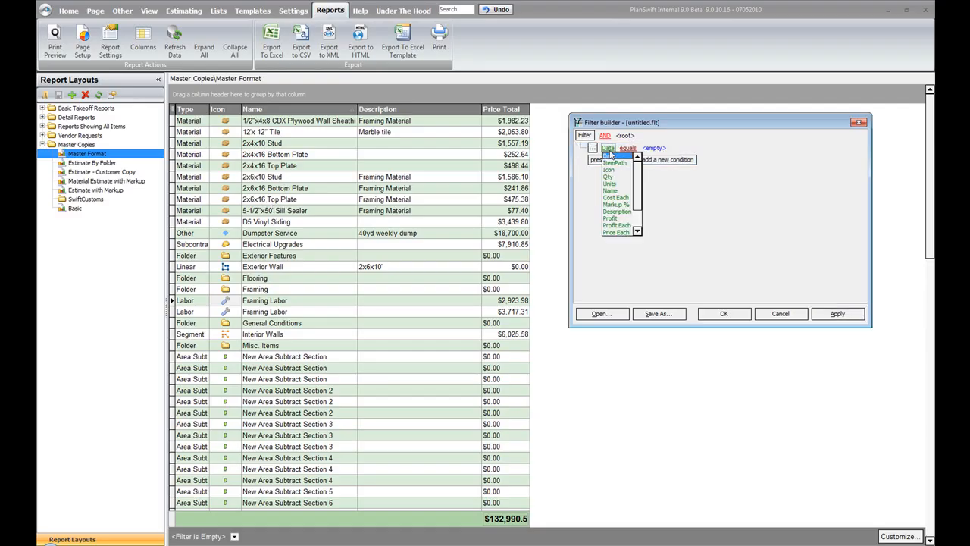
pyautogui.click(611, 191)
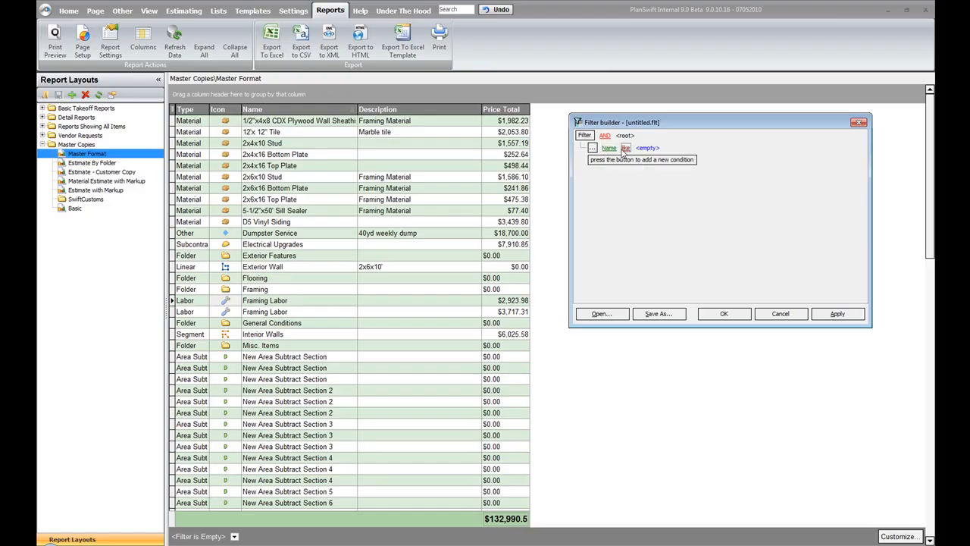
pyautogui.click(649, 149)
pyautogui.click(834, 317)
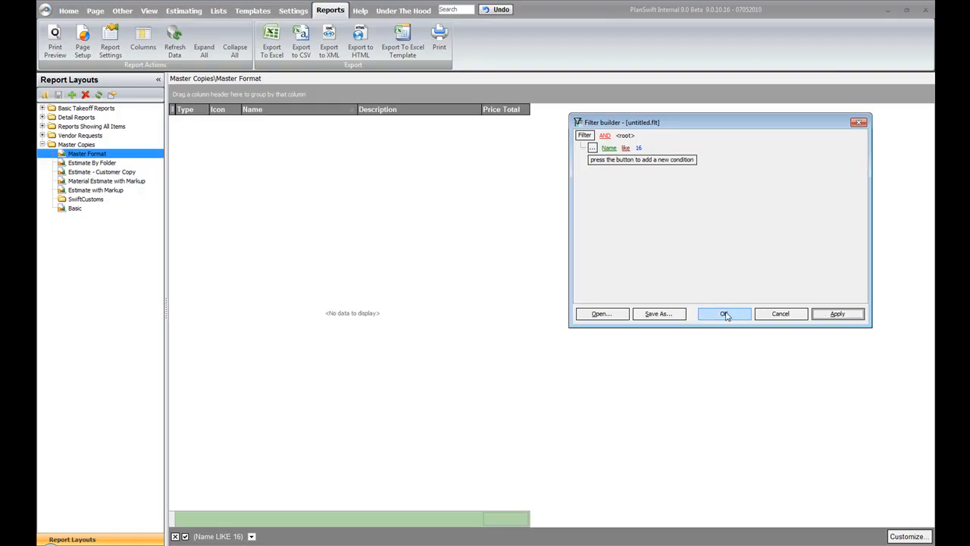
pyautogui.click(642, 148)
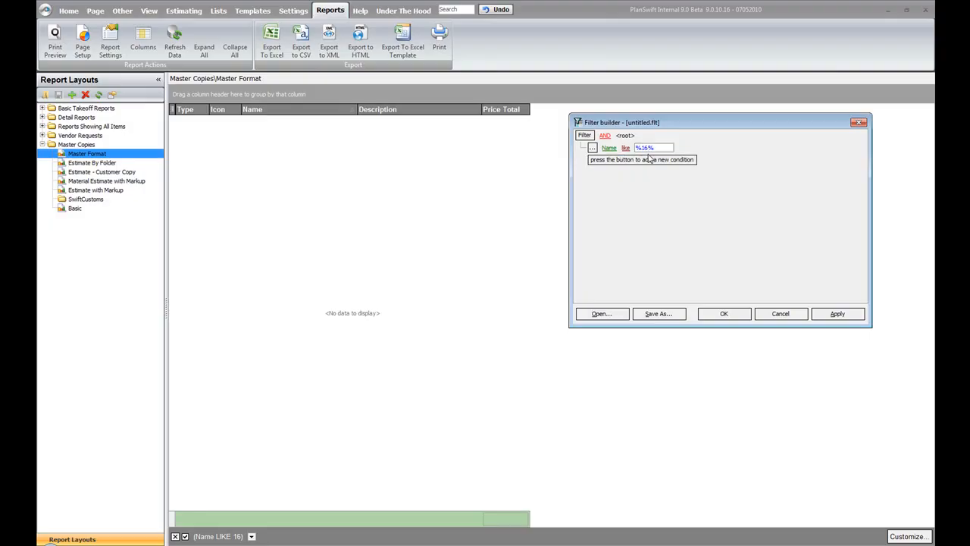
pyautogui.click(838, 316)
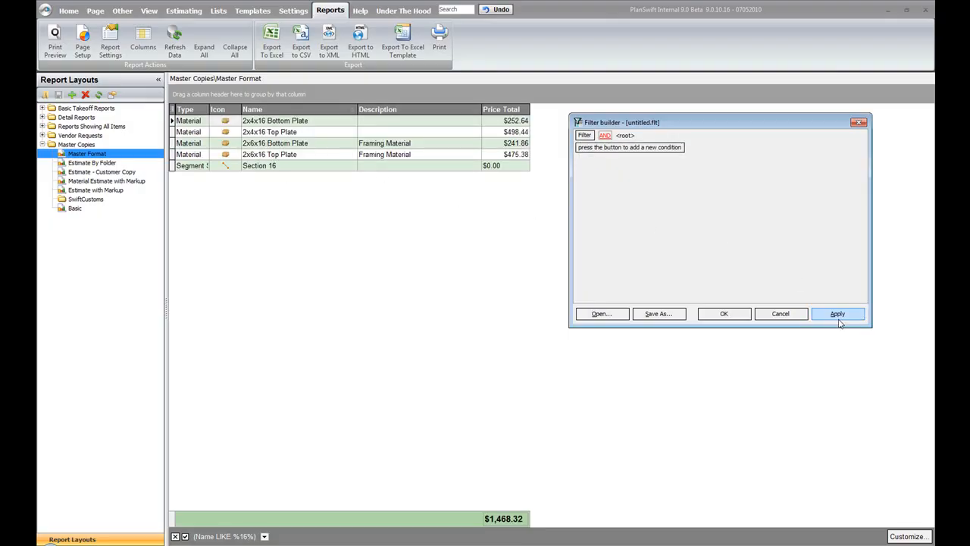
# Apply the filter without the Name condition, close the filter builder, and look through the section rows in the full list
pyautogui.click(838, 313)
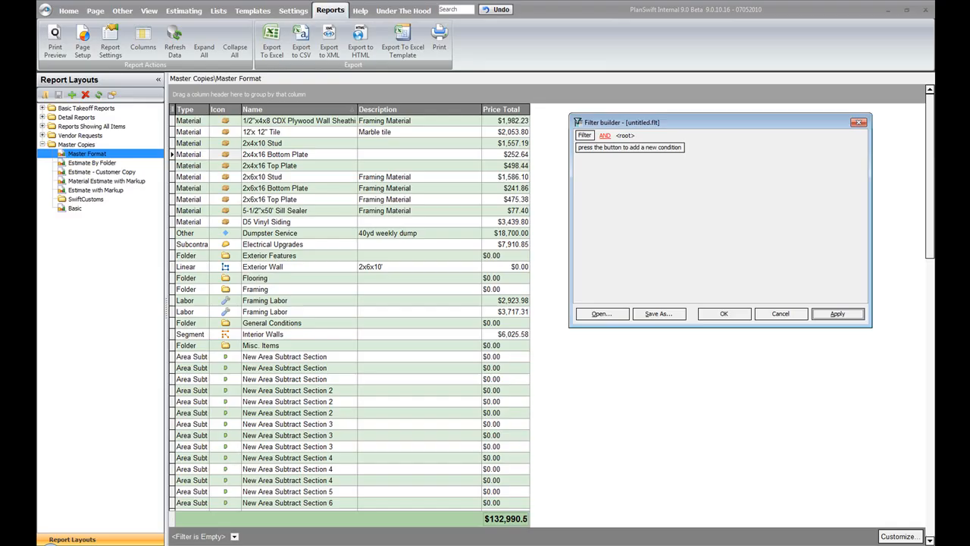
pyautogui.click(859, 122)
pyautogui.moveTo(932, 111); pyautogui.dragTo(831, 320)
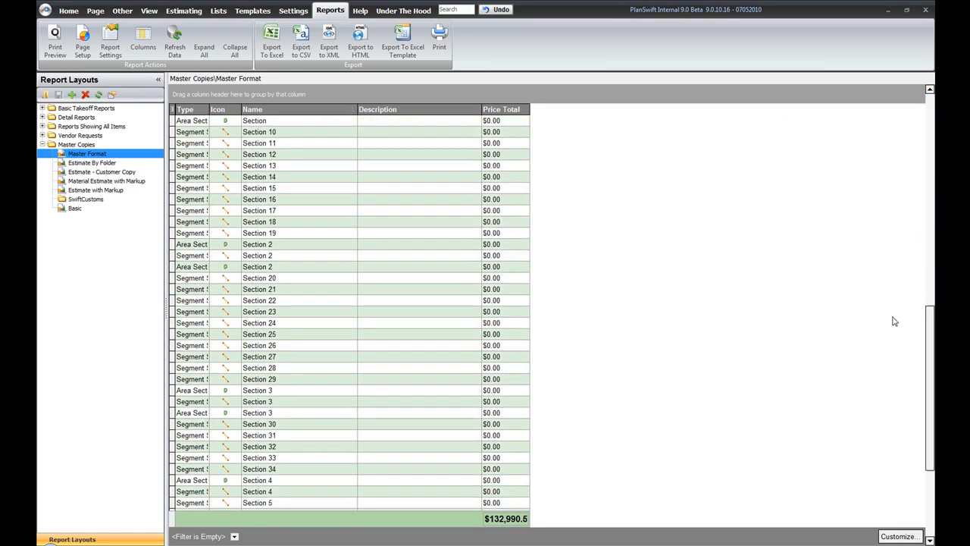
pyautogui.click(225, 336)
pyautogui.moveTo(927, 330); pyautogui.dragTo(924, 377)
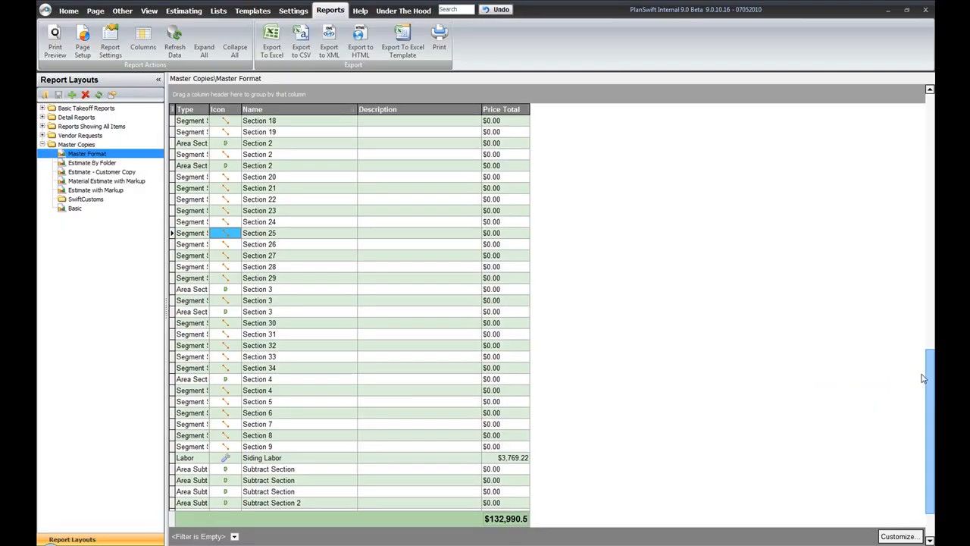
pyautogui.moveTo(922, 374); pyautogui.dragTo(294, 172)
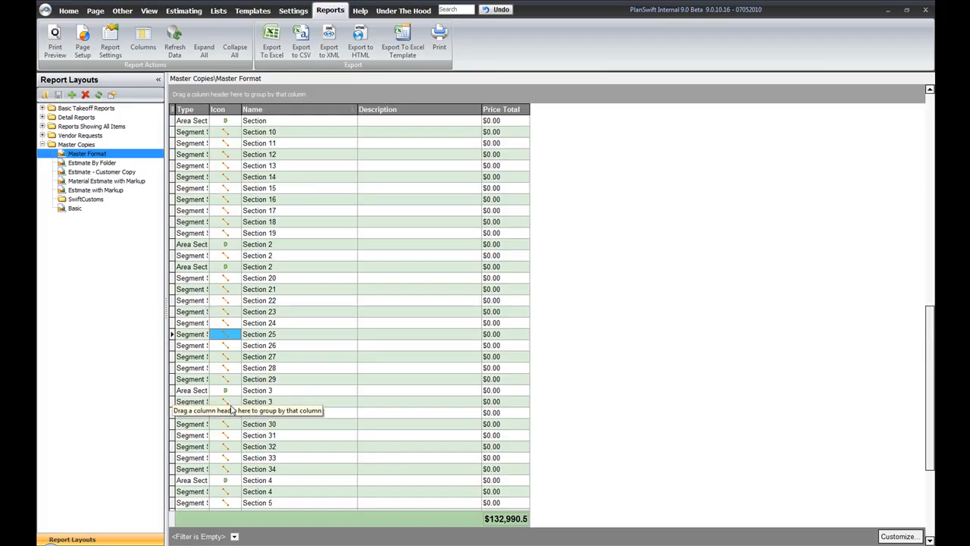
# Reopen the filter builder, add the condition IsItem equals True, and apply it to the report
pyautogui.click(898, 536)
pyautogui.click(589, 150)
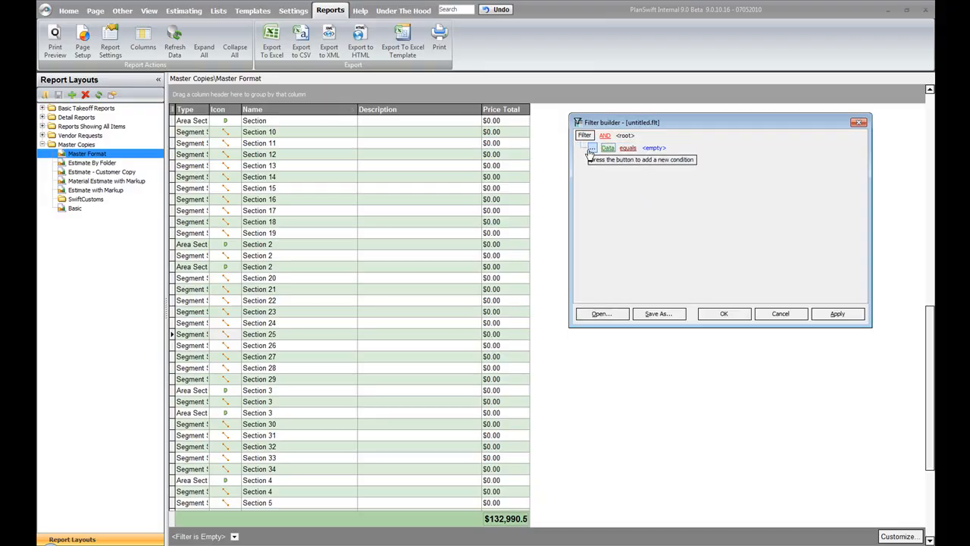
pyautogui.click(608, 148)
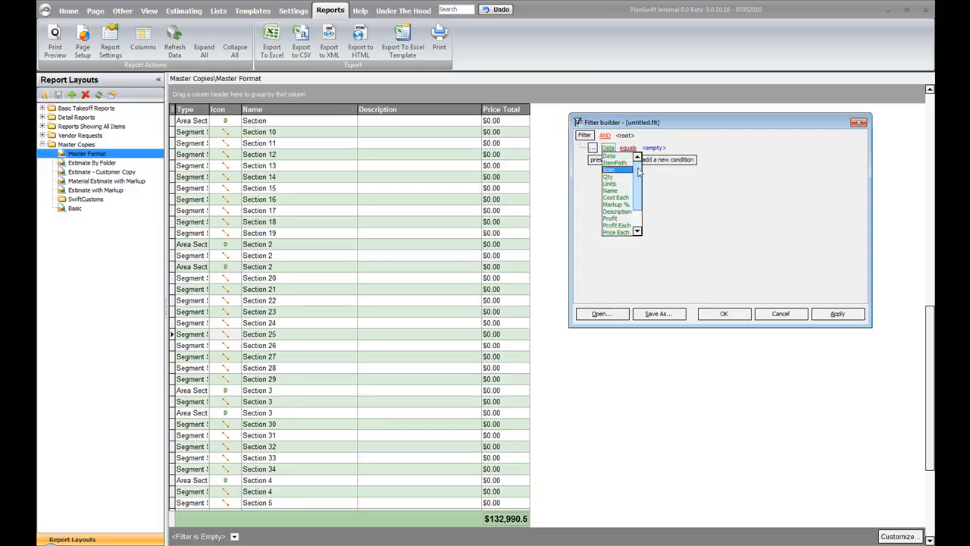
pyautogui.moveTo(637, 190); pyautogui.dragTo(639, 209)
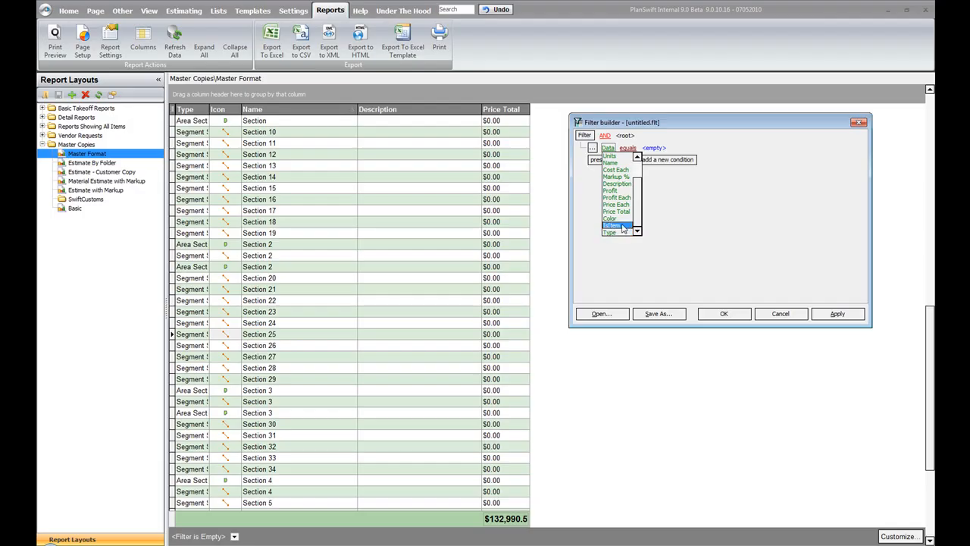
pyautogui.click(624, 228)
pyautogui.click(633, 148)
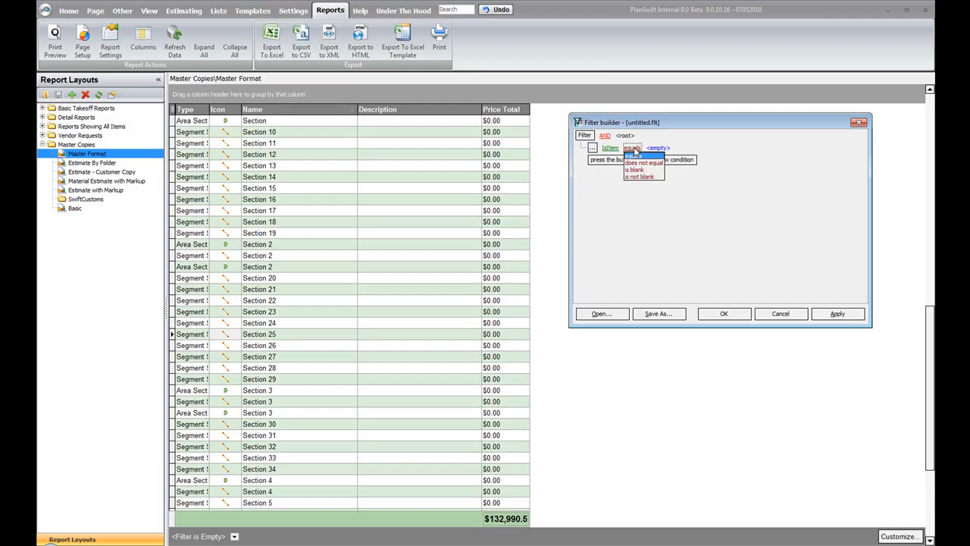
pyautogui.click(636, 156)
pyautogui.click(658, 147)
pyautogui.click(679, 150)
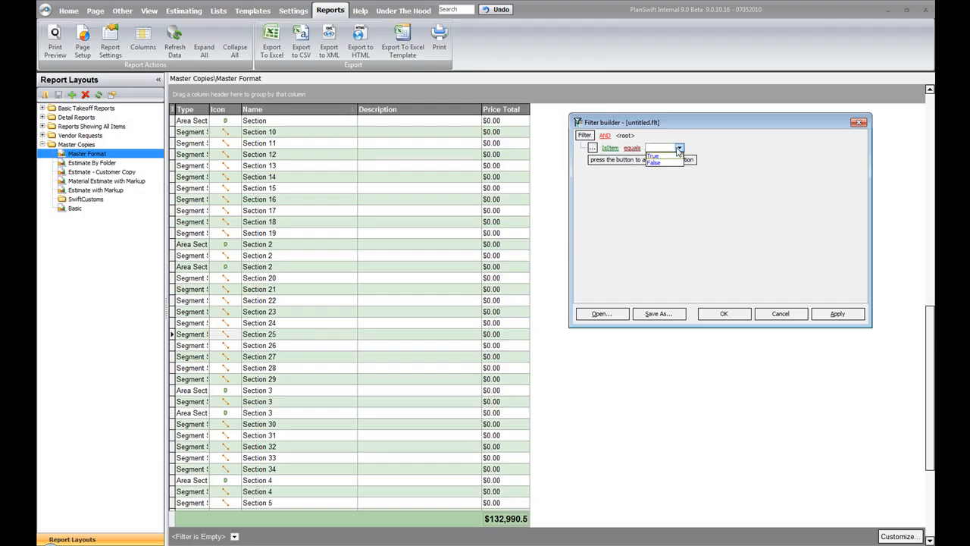
pyautogui.click(656, 155)
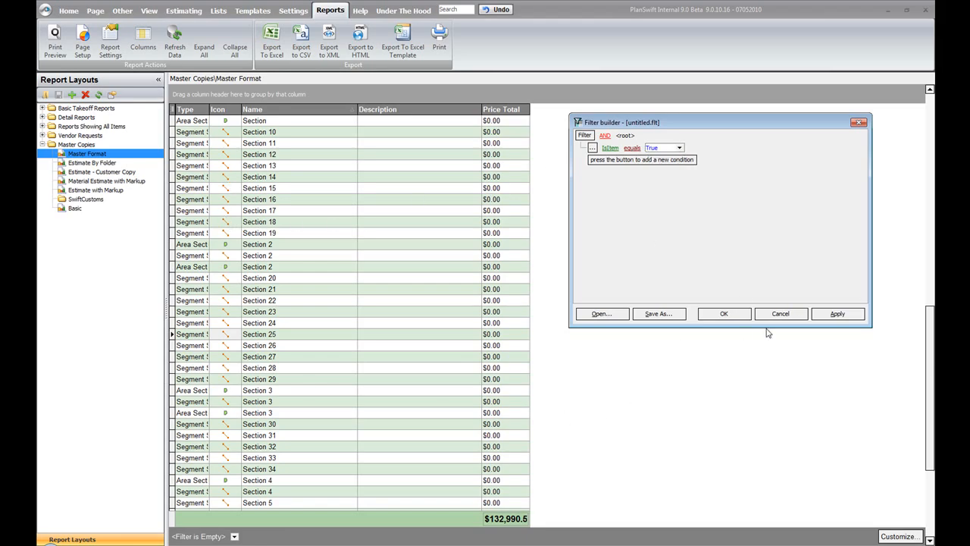
pyautogui.click(837, 314)
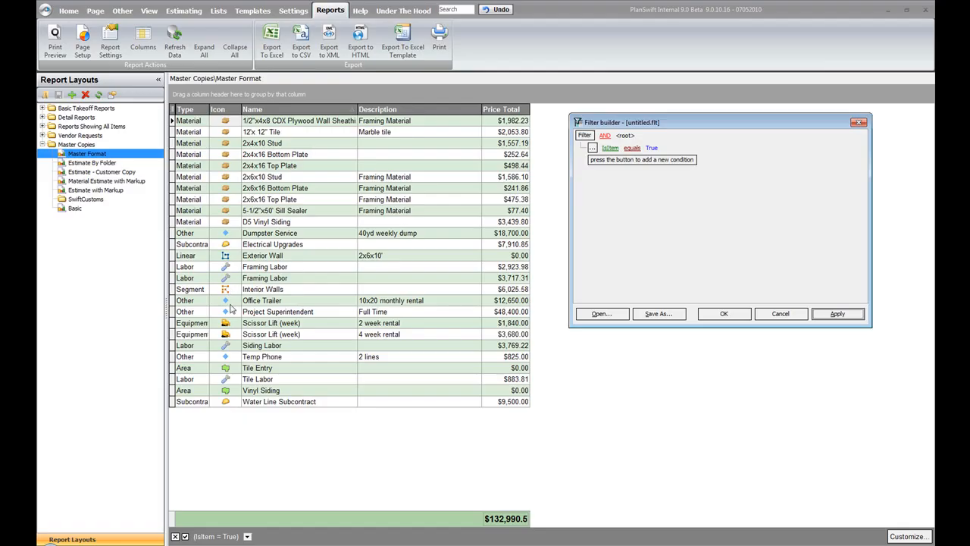
# Change the filter condition's field to Type and its operator to in
pyautogui.click(611, 147)
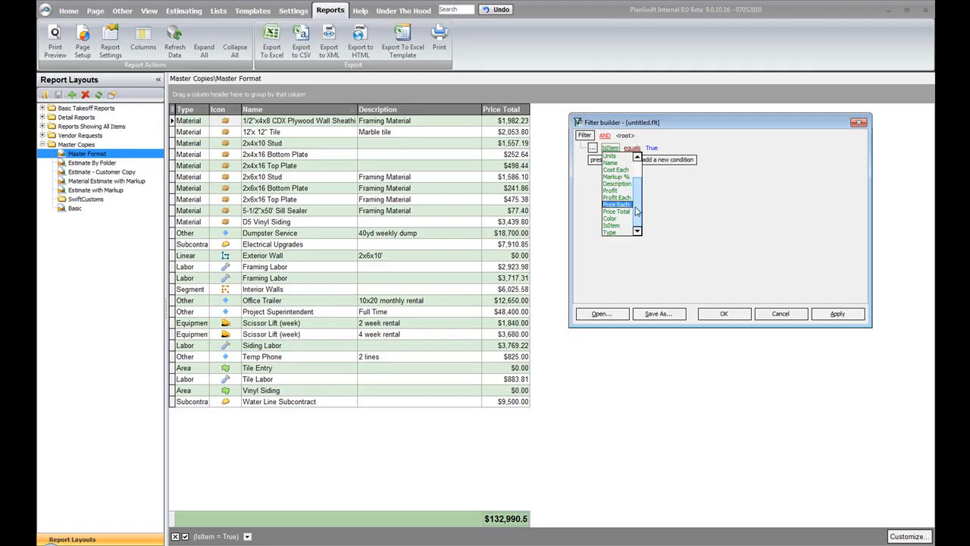
pyautogui.click(614, 232)
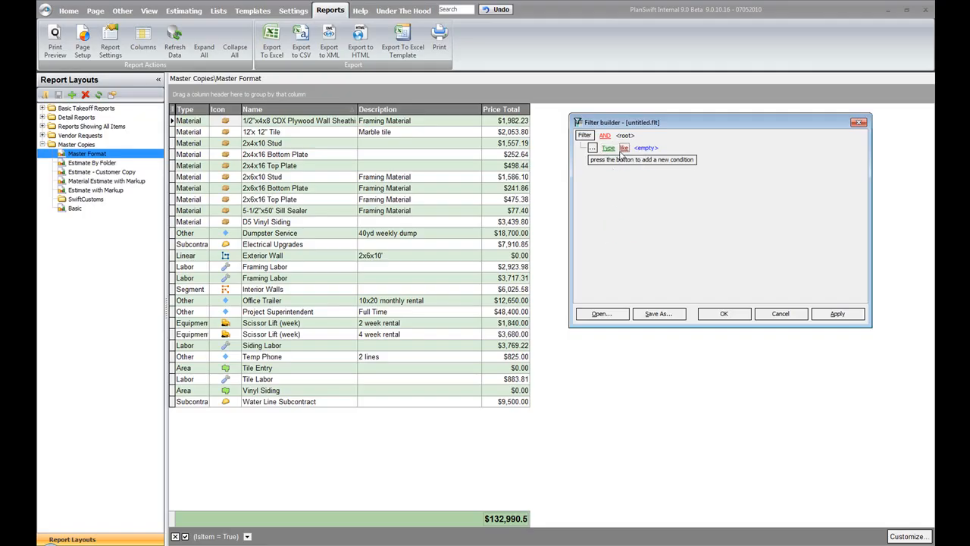
pyautogui.click(625, 147)
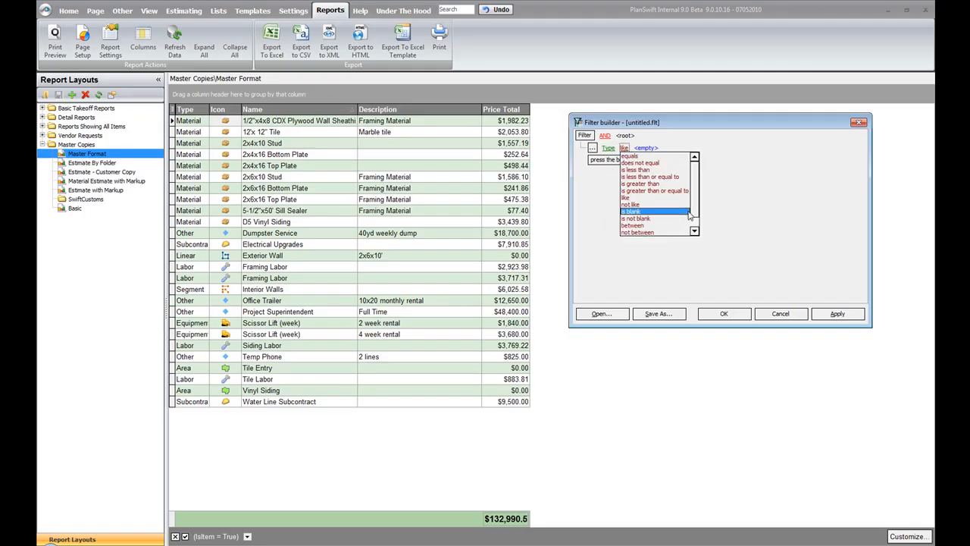
pyautogui.moveTo(695, 207); pyautogui.dragTo(694, 223)
pyautogui.click(629, 225)
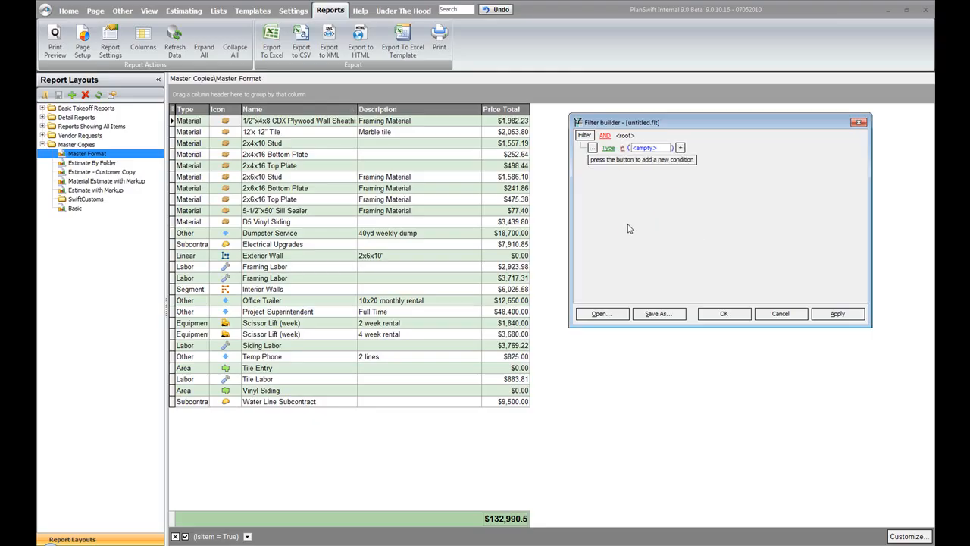
# Fill the Type in condition with Material, Labor, Equpment, Other and Subcontract, and apply the filter
pyautogui.click(651, 147)
pyautogui.write('MAt')
pyautogui.write('a')
pyautogui.click(680, 148)
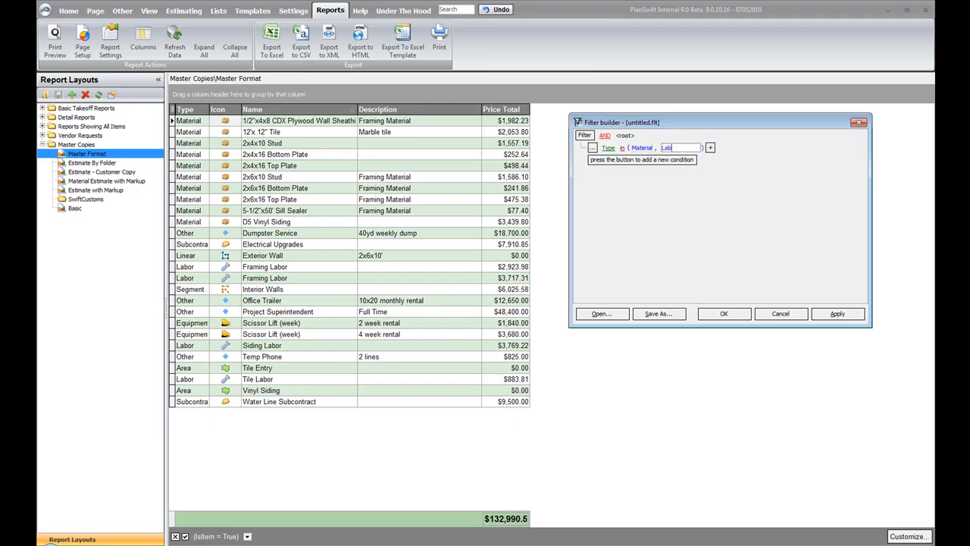
pyautogui.click(711, 147)
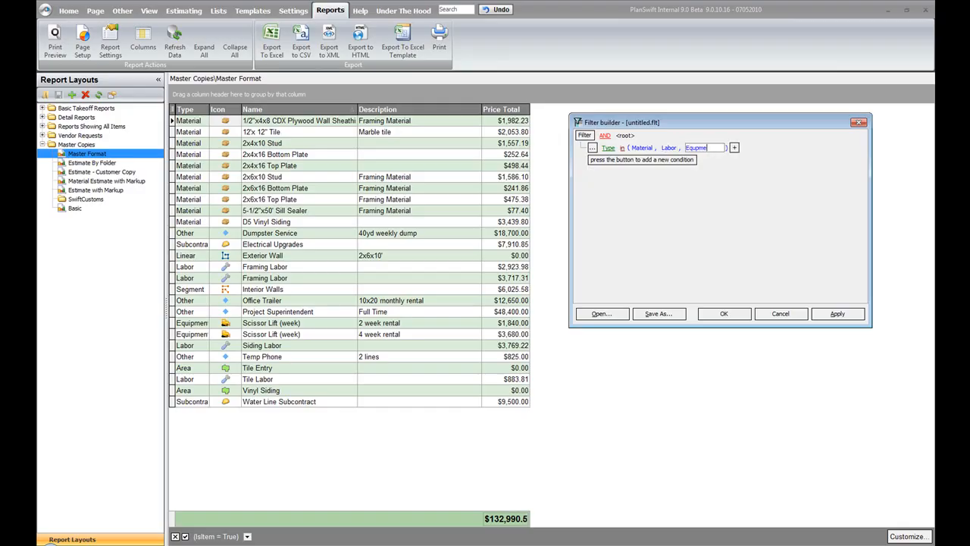
pyautogui.click(734, 148)
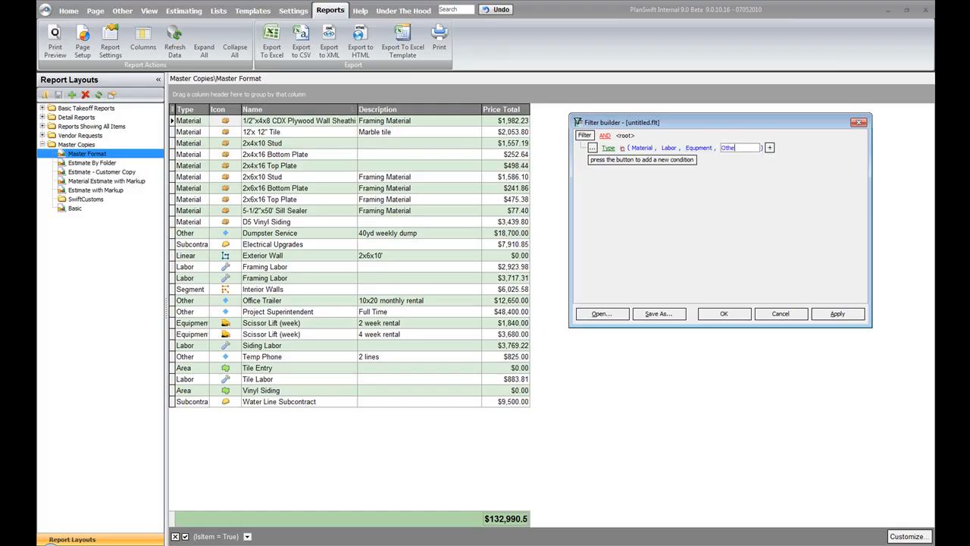
pyautogui.click(770, 147)
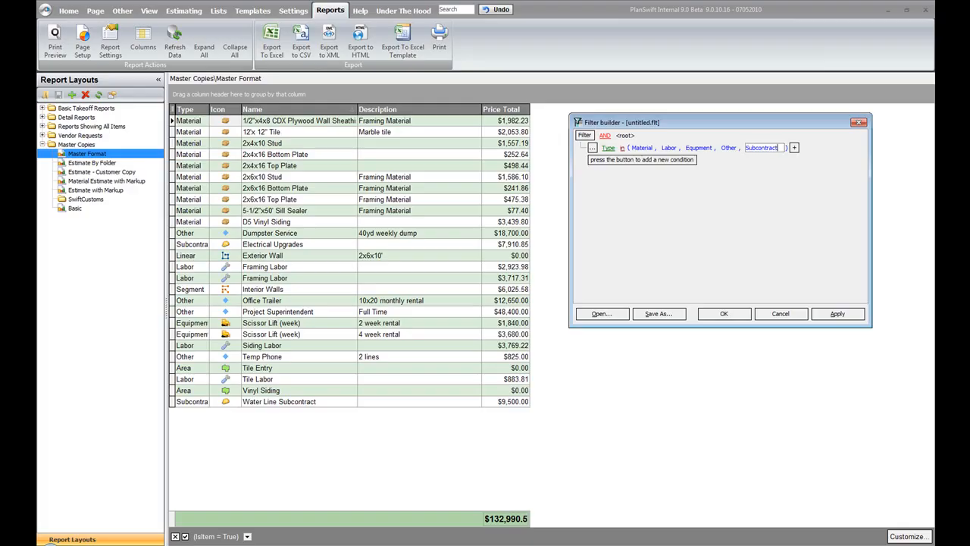
pyautogui.click(838, 315)
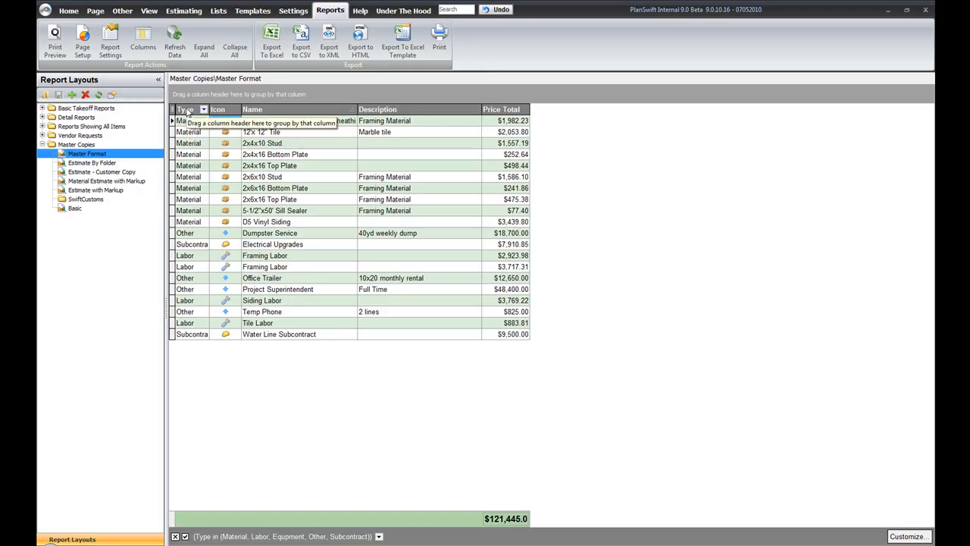
# Group the report by the Type column and go through the Labor, Material, Other and Subcontract group rows
pyautogui.moveTo(186, 111); pyautogui.dragTo(211, 97)
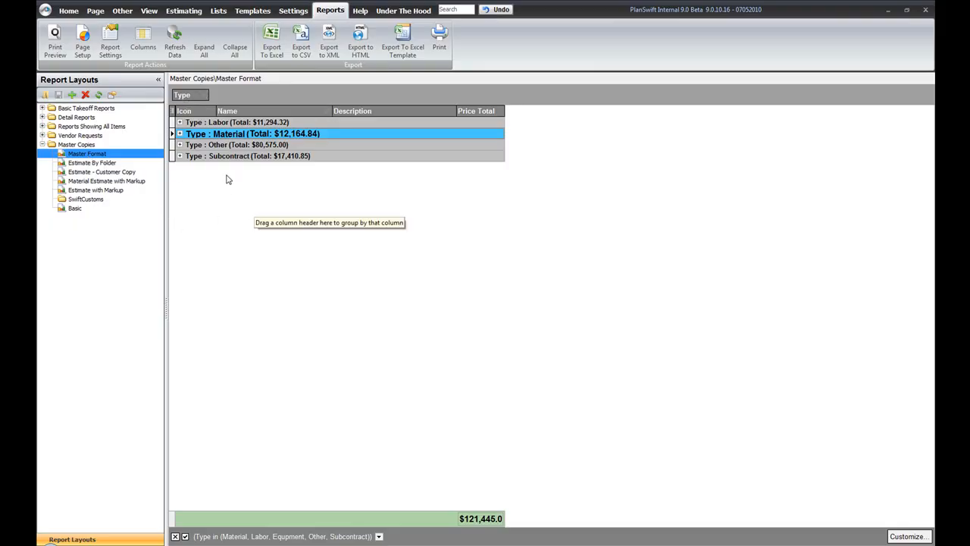
pyautogui.click(225, 123)
pyautogui.click(240, 134)
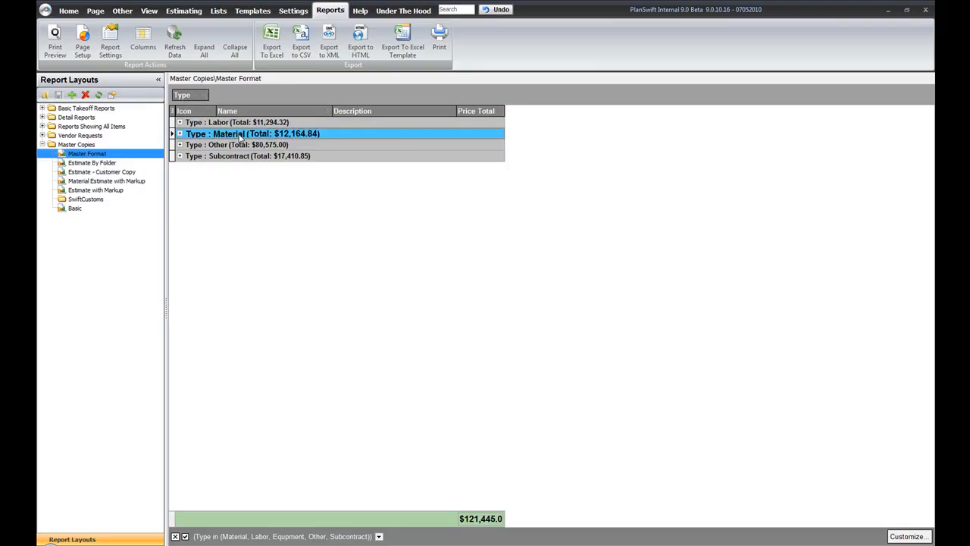
pyautogui.click(240, 145)
pyautogui.click(235, 157)
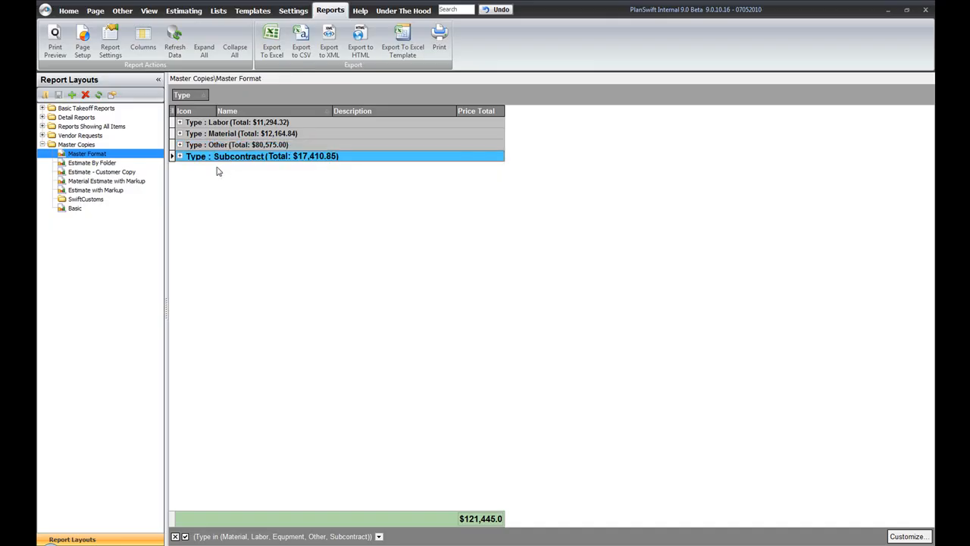
# Expand the Subcontract, Other, Material and Labor groups to list their items
pyautogui.click(180, 156)
pyautogui.click(179, 145)
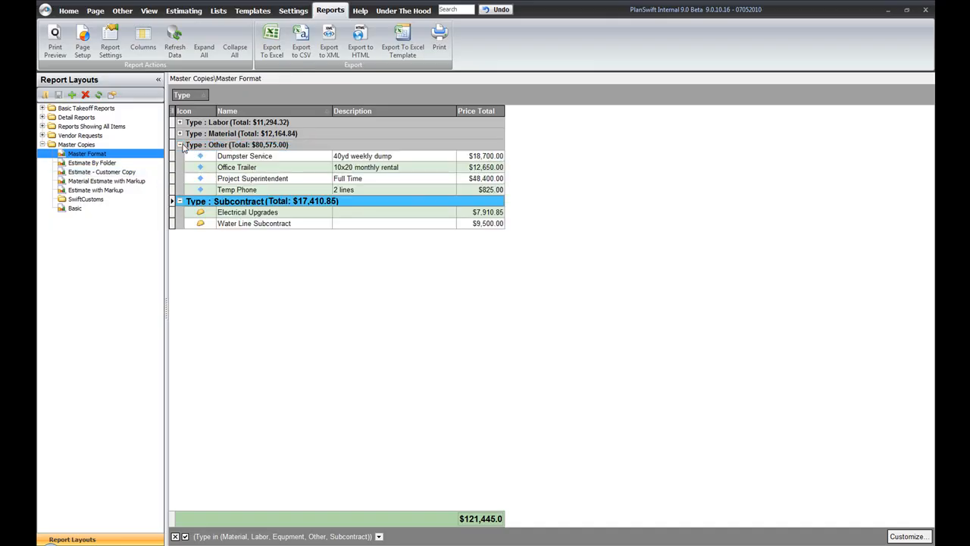
pyautogui.click(179, 133)
pyautogui.click(180, 122)
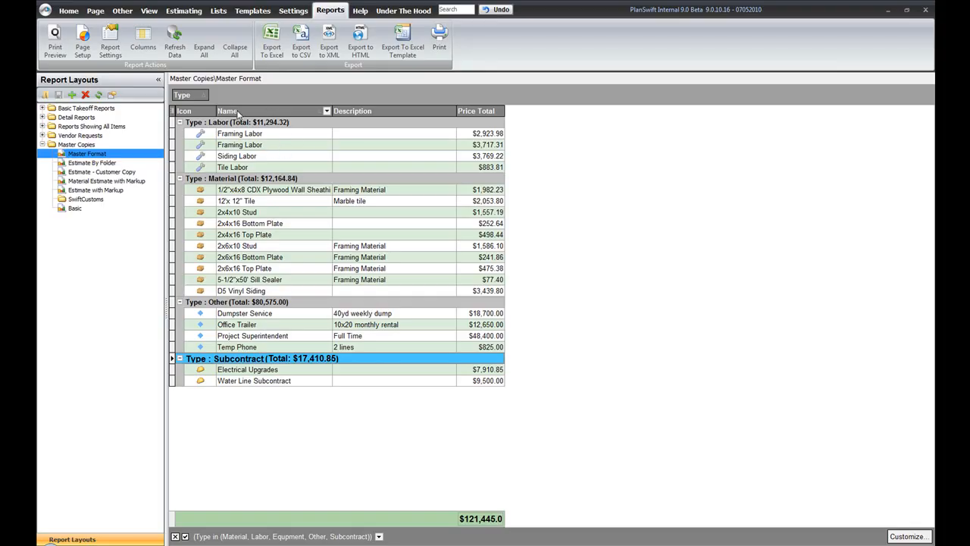
# Add Name as a second grouping level beneath Type and expand the Labor group
pyautogui.moveTo(237, 111); pyautogui.dragTo(239, 101)
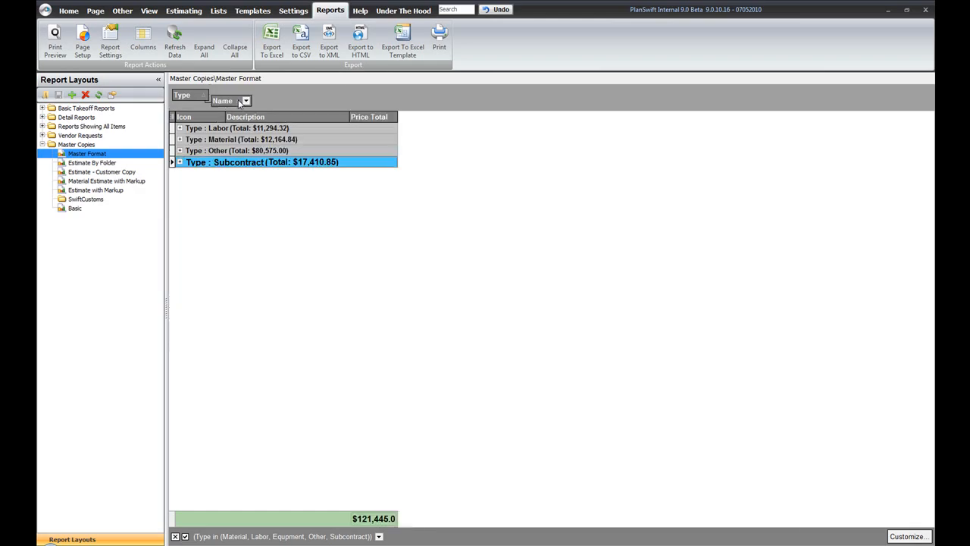
pyautogui.click(179, 128)
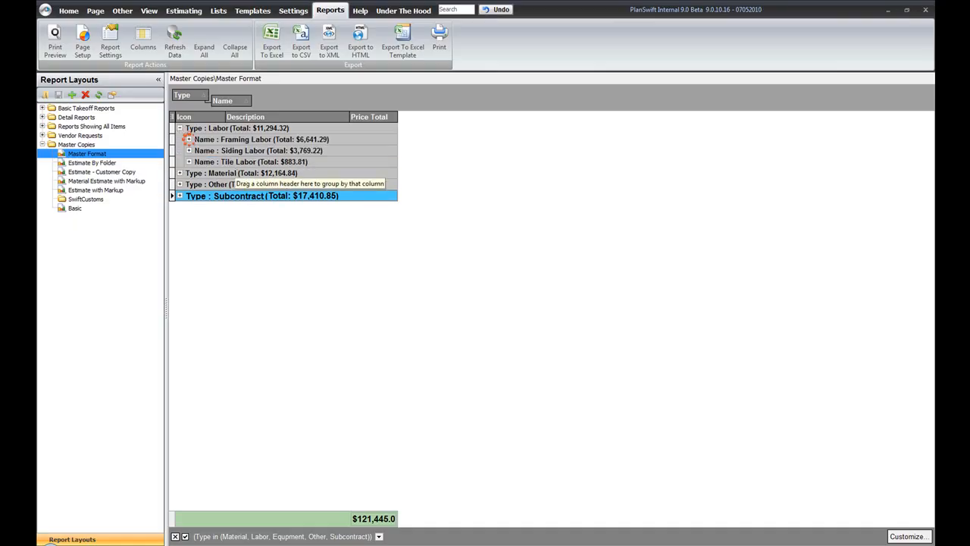
# Expand the Framing Labor group and turn on group footers for the grouped report
pyautogui.click(188, 139)
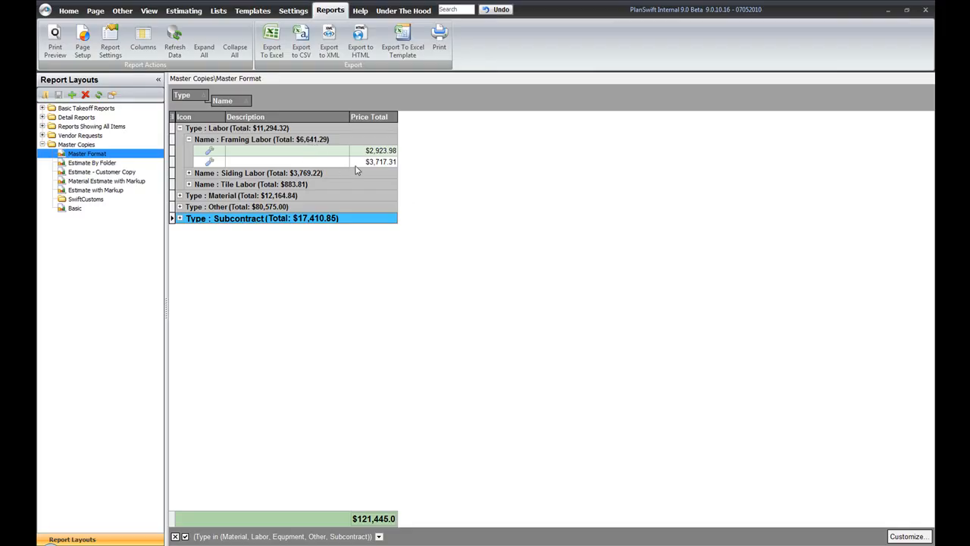
pyautogui.rightClick(188, 97)
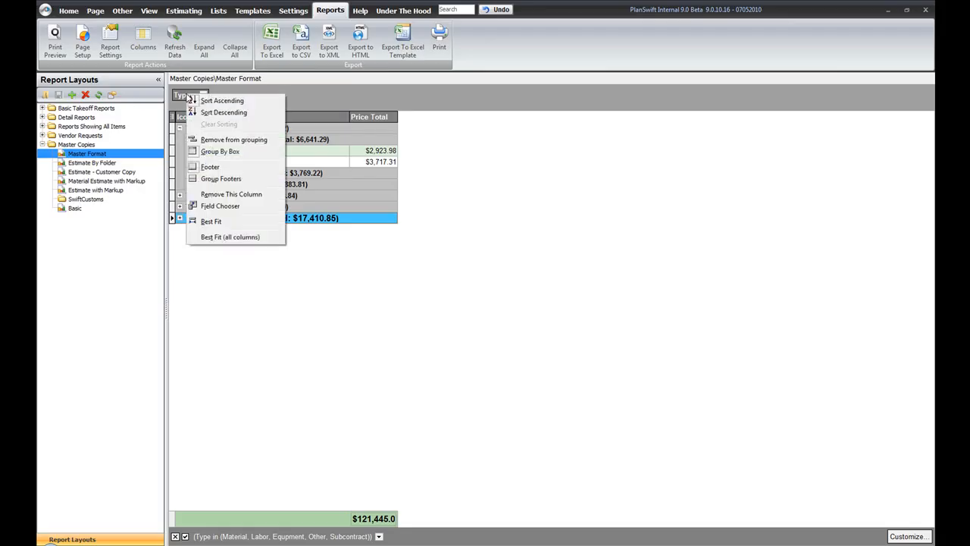
pyautogui.click(193, 181)
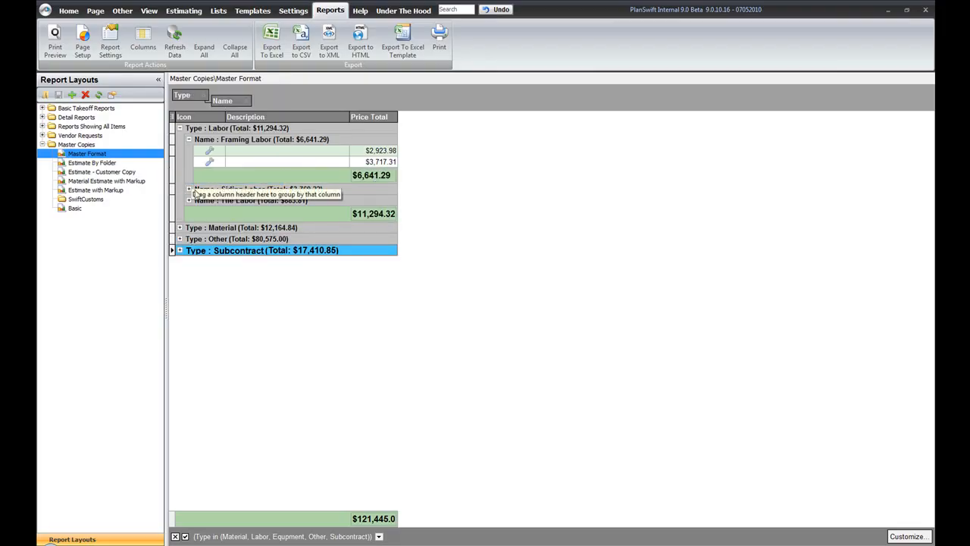
# Ungroup the report by returning Name and Type to the column headers, and take the Description column out
pyautogui.moveTo(226, 101); pyautogui.dragTo(324, 123)
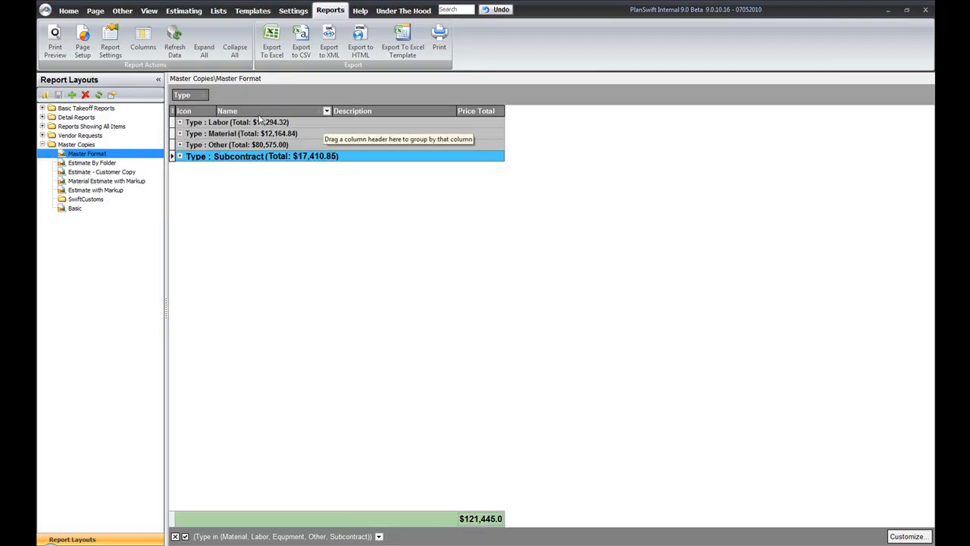
pyautogui.moveTo(191, 95)
pyautogui.mouseDown()
pyautogui.moveTo(194, 114)
pyautogui.moveTo(186, 111)
pyautogui.mouseUp()
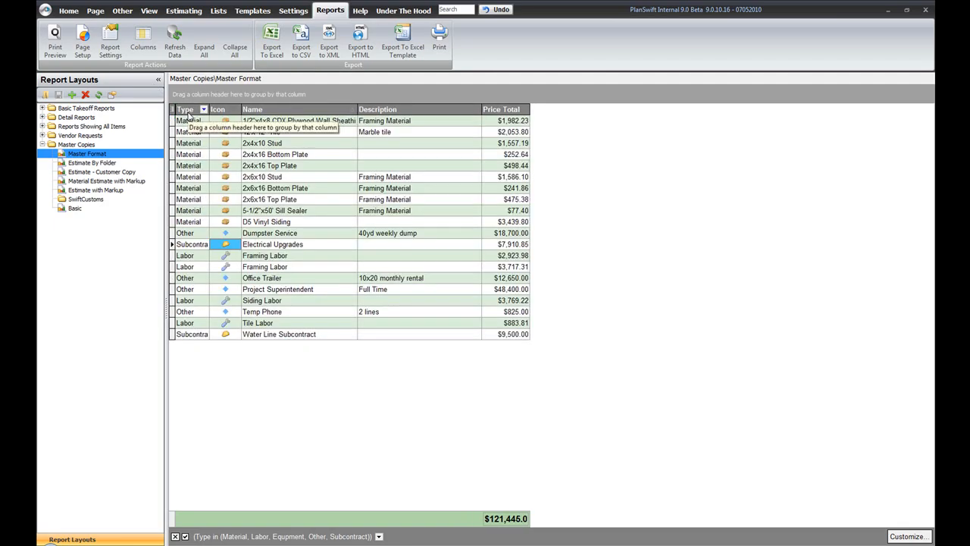
pyautogui.rightClick(414, 114)
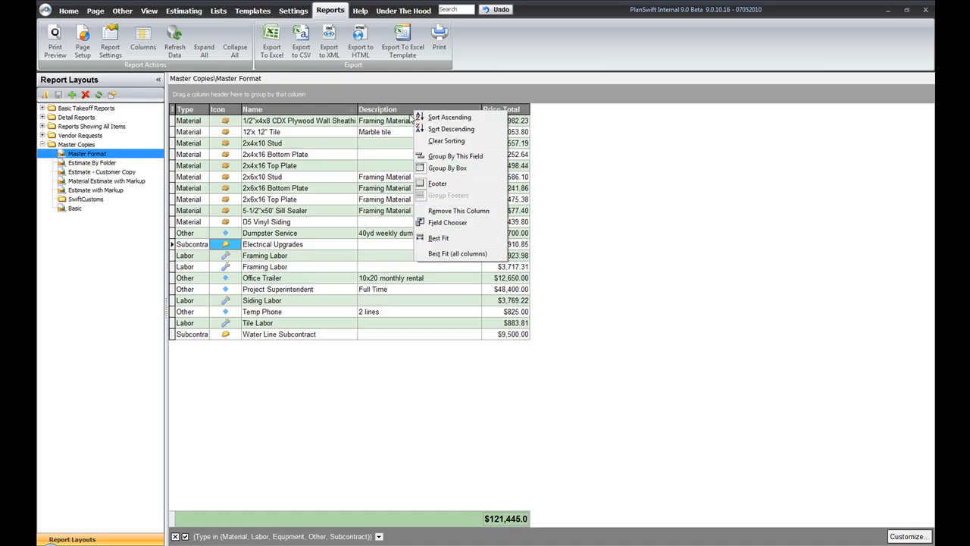
pyautogui.moveTo(402, 114); pyautogui.dragTo(611, 159)
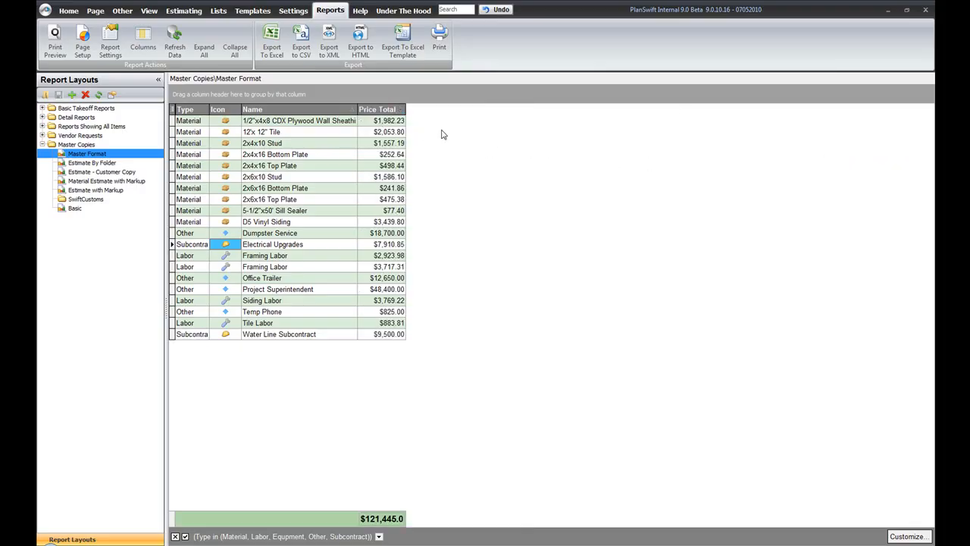
# Show the Price Each, Profit Each, Profit and Description columns, and briefly switch the Data and Color columns on and off
pyautogui.click(173, 110)
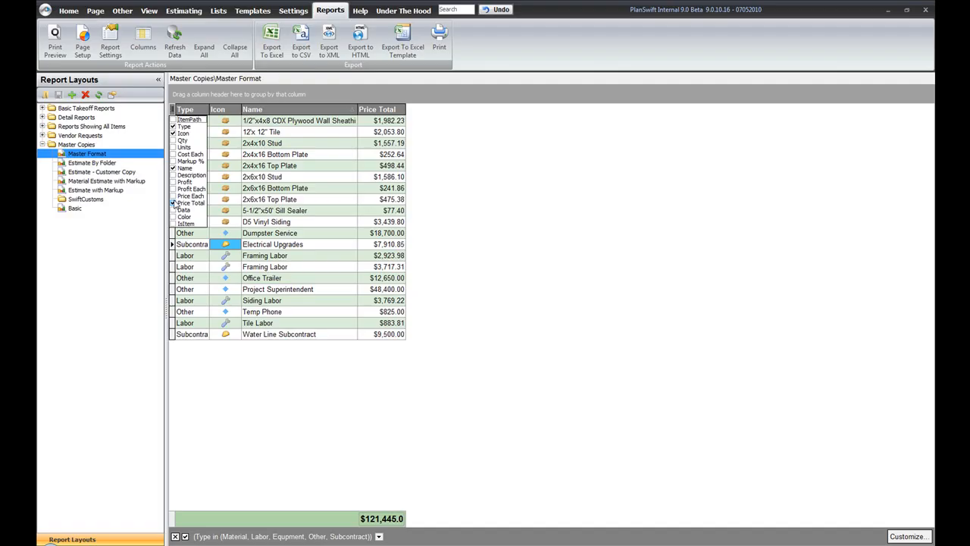
pyautogui.click(174, 196)
pyautogui.click(173, 190)
pyautogui.click(173, 182)
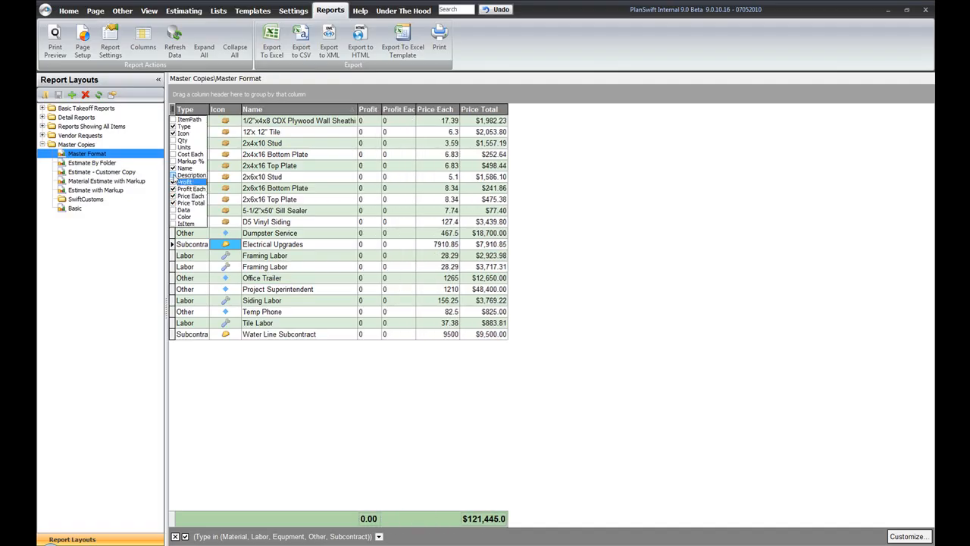
pyautogui.click(173, 175)
pyautogui.click(173, 210)
pyautogui.click(174, 217)
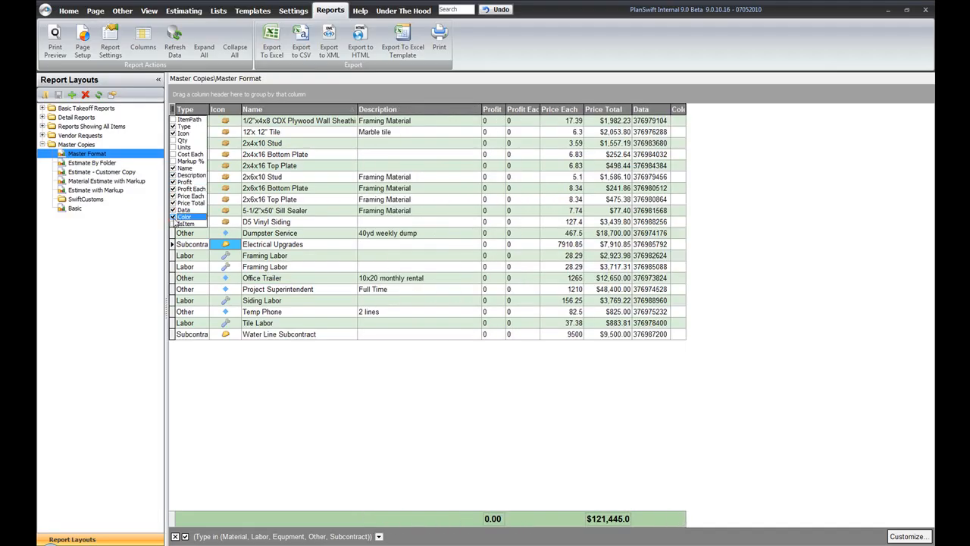
pyautogui.click(174, 217)
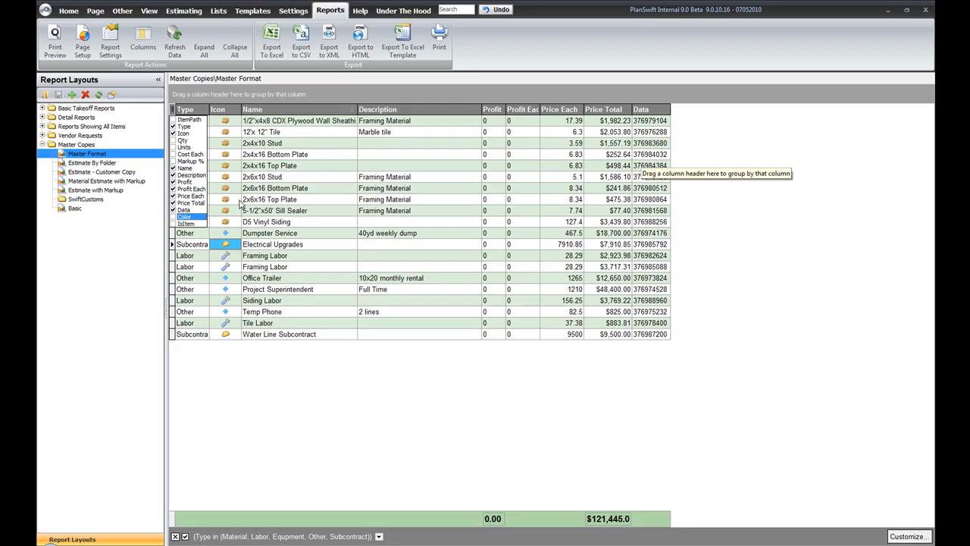
pyautogui.click(173, 211)
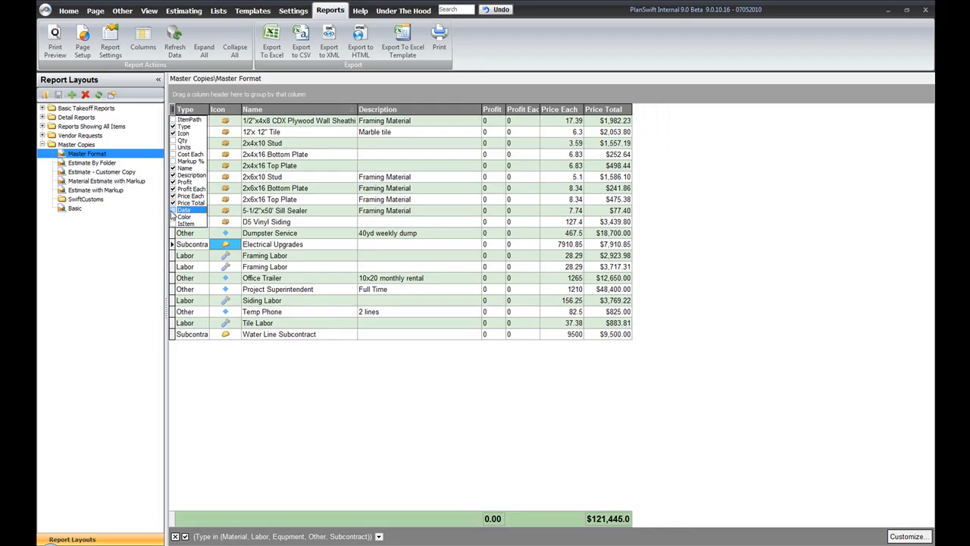
# Add the Markup %, Cost Each, Units and Qty columns to the report and close the column list
pyautogui.click(173, 160)
pyautogui.click(173, 154)
pyautogui.click(173, 147)
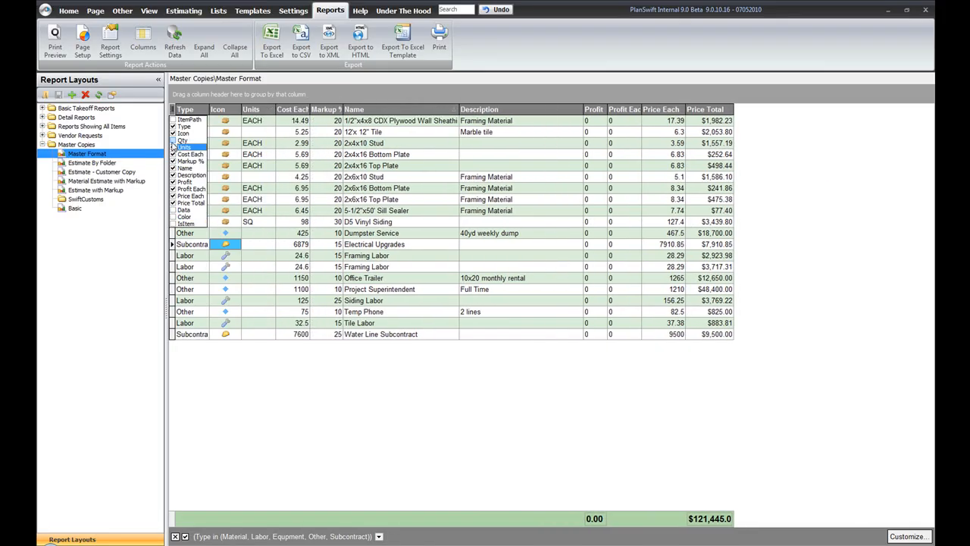
pyautogui.click(173, 141)
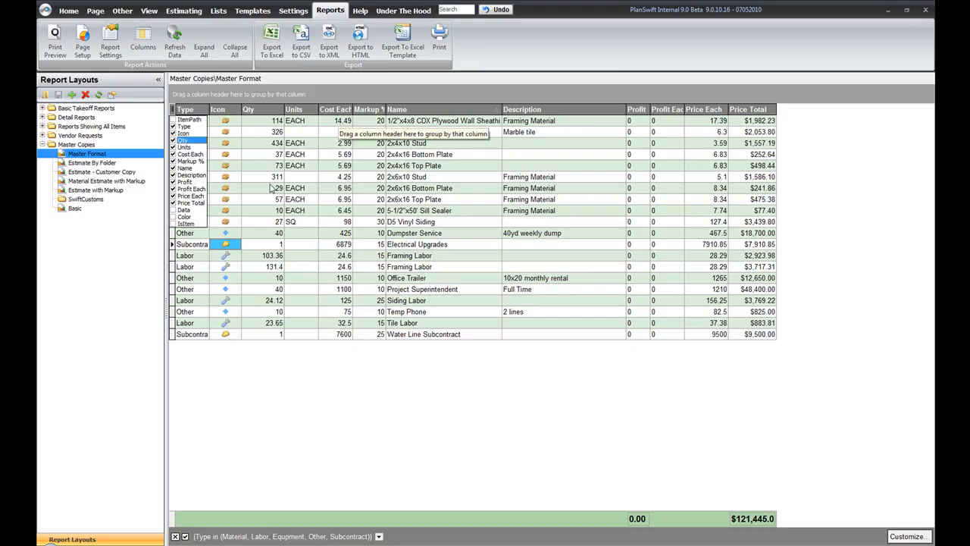
pyautogui.click(378, 392)
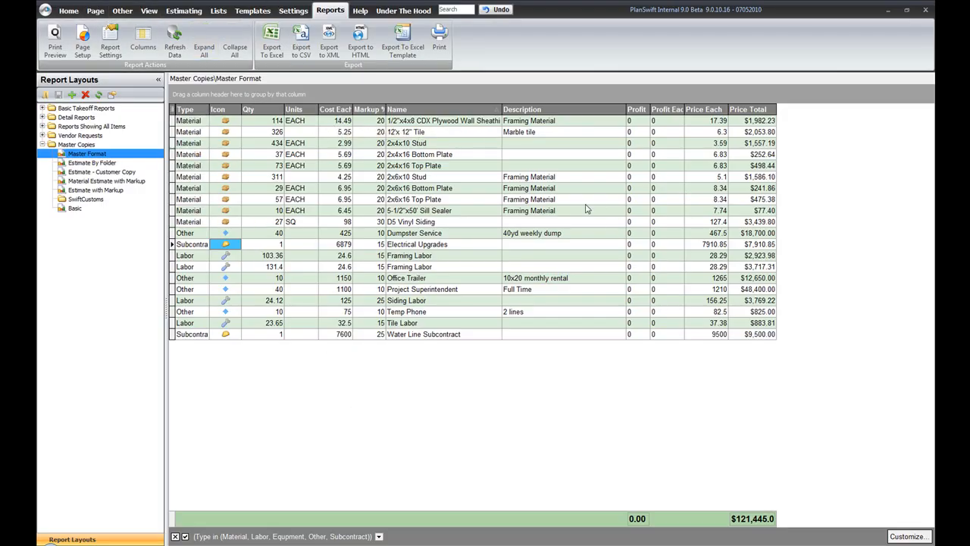
# Widen the Cost Each column, and best-fit the widths of all report columns
pyautogui.moveTo(353, 109); pyautogui.dragTo(370, 109)
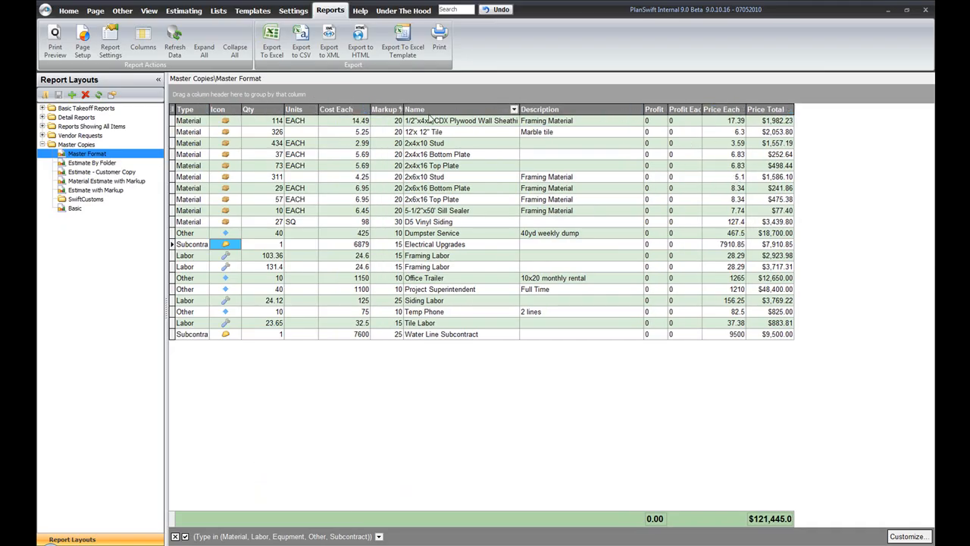
pyautogui.rightClick(189, 112)
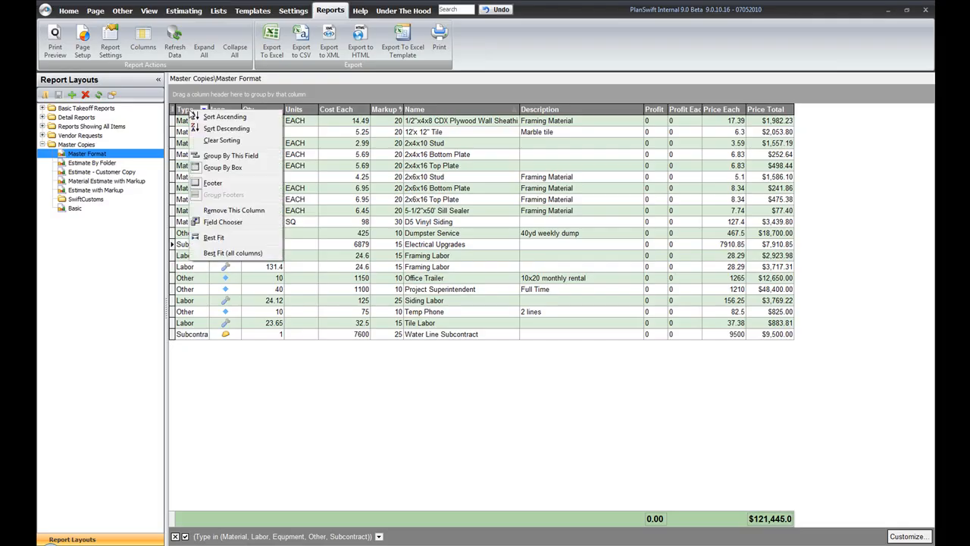
pyautogui.click(207, 255)
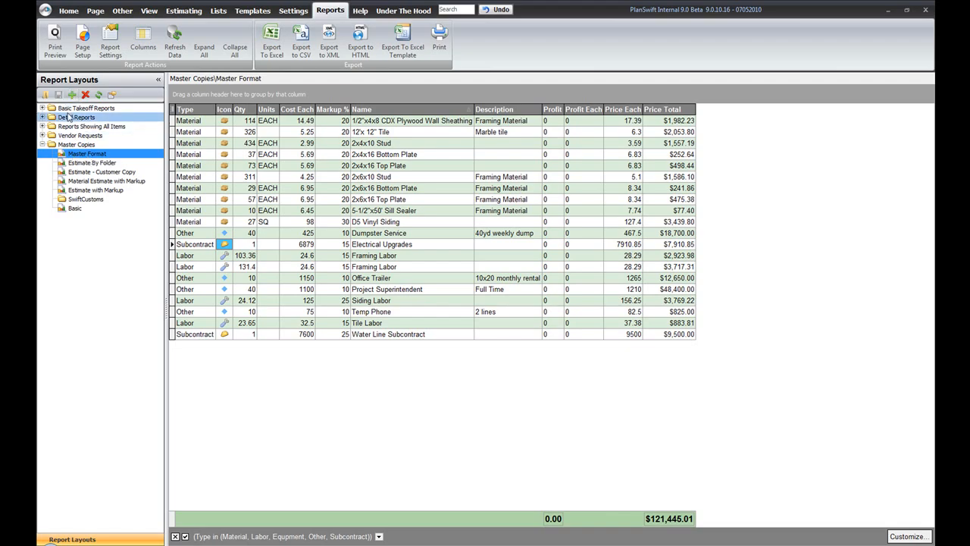
# Add a new report view named Test report to the Master Copies folder
pyautogui.click(43, 108)
pyautogui.click(42, 109)
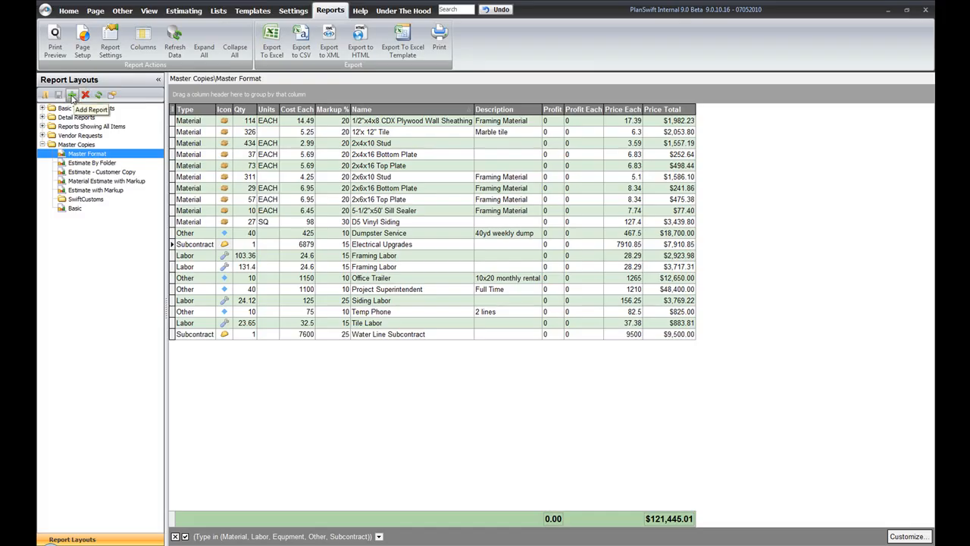
pyautogui.click(72, 96)
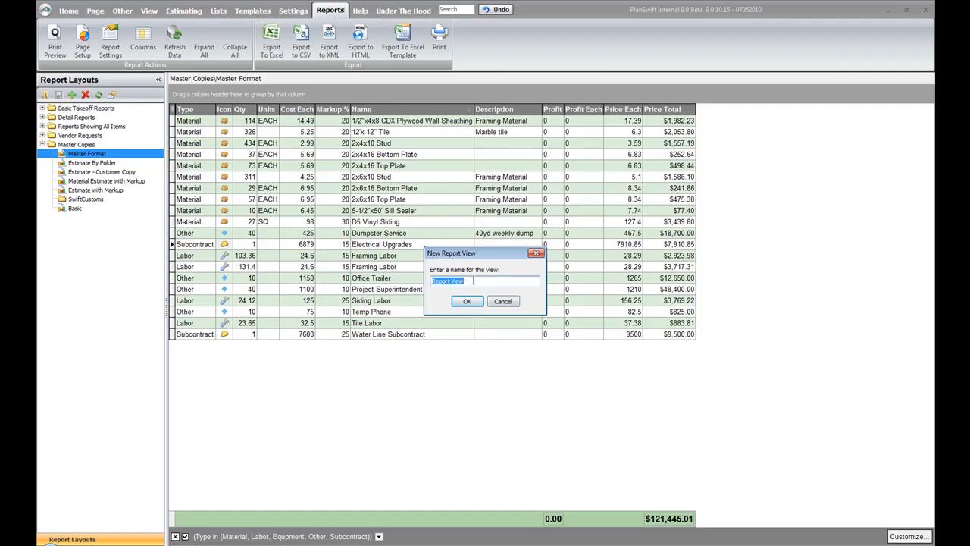
pyautogui.click(480, 284)
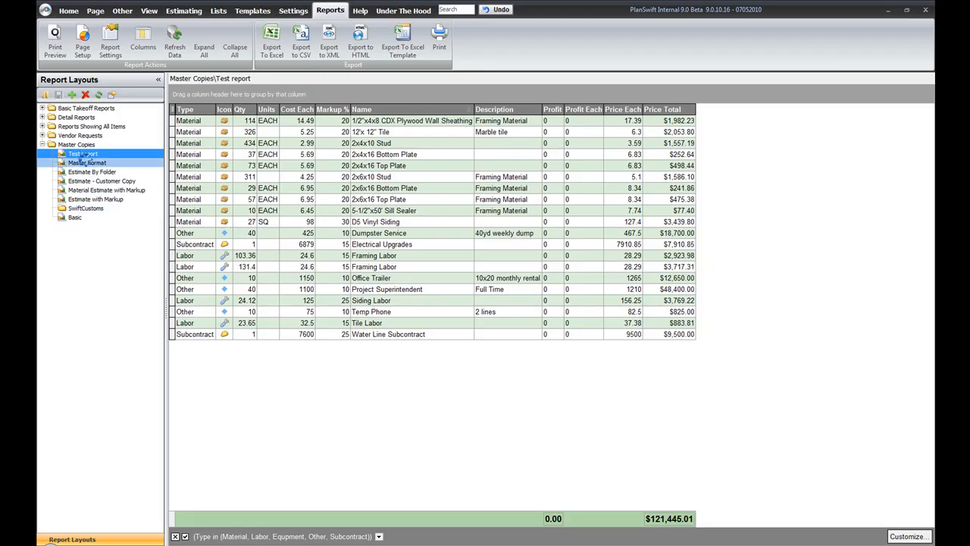
# Remove the Name column from Test report and switch between it and Master Format to compare the two layouts
pyautogui.click(85, 162)
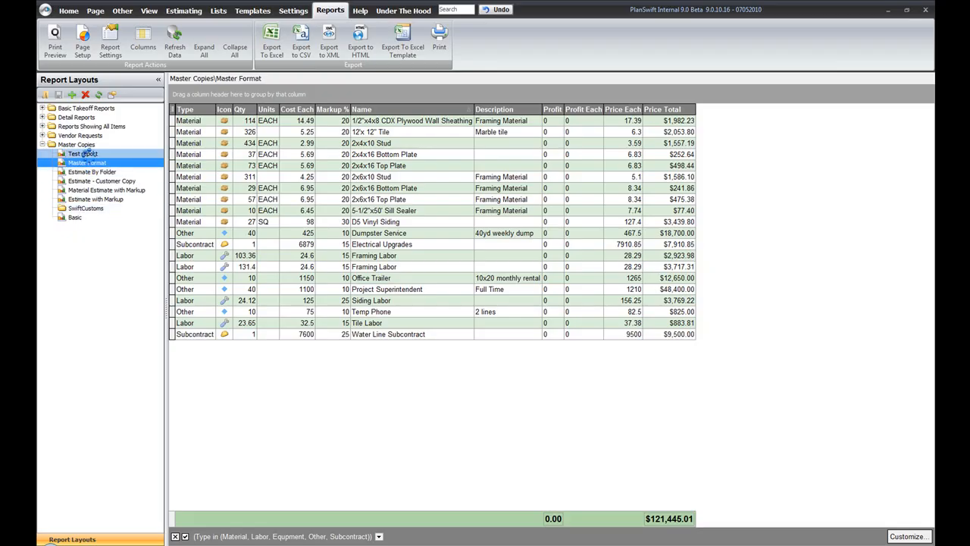
pyautogui.click(85, 154)
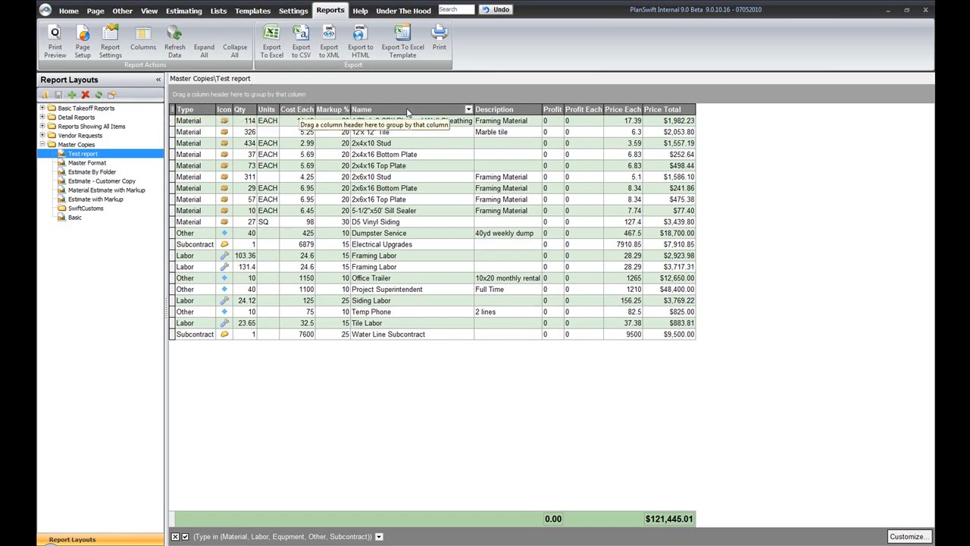
pyautogui.moveTo(411, 110); pyautogui.dragTo(478, 403)
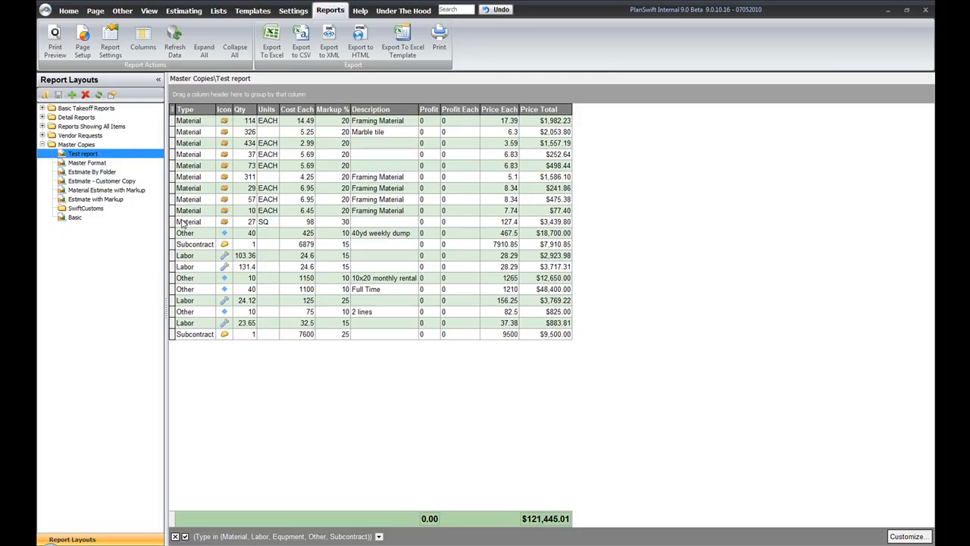
pyautogui.click(82, 162)
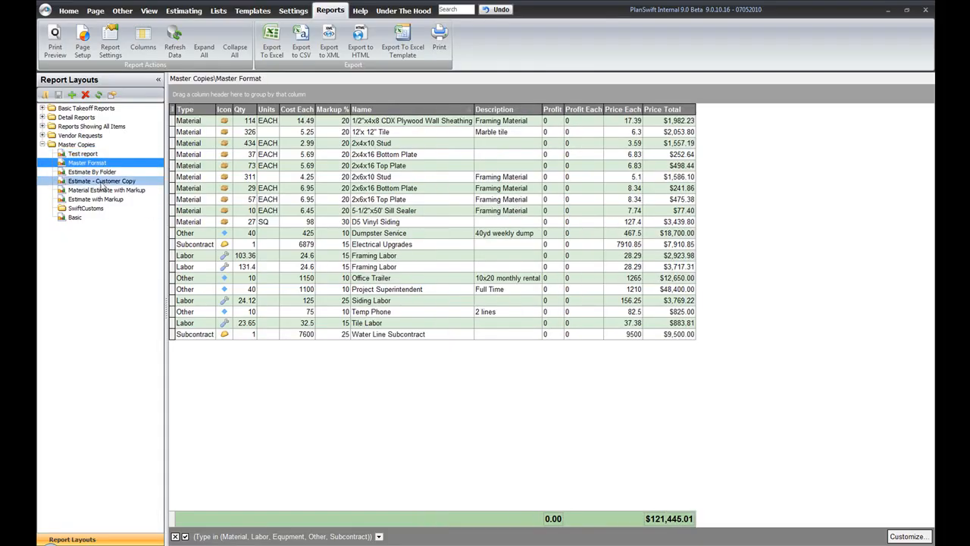
pyautogui.click(83, 153)
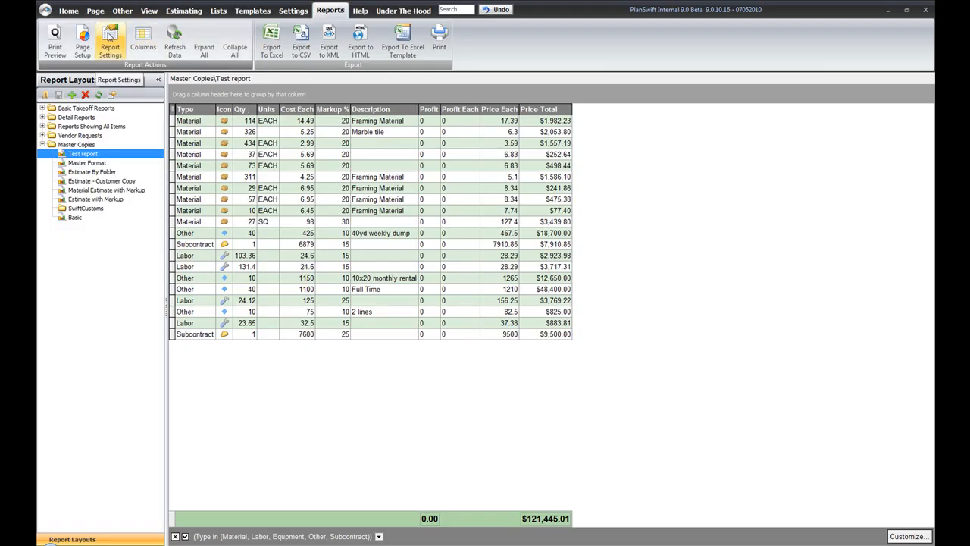
# Change Test report's Selection style colour to bright green (Red 0, Green 255, Blue 0) in the report settings, and select cells to check it
pyautogui.click(110, 37)
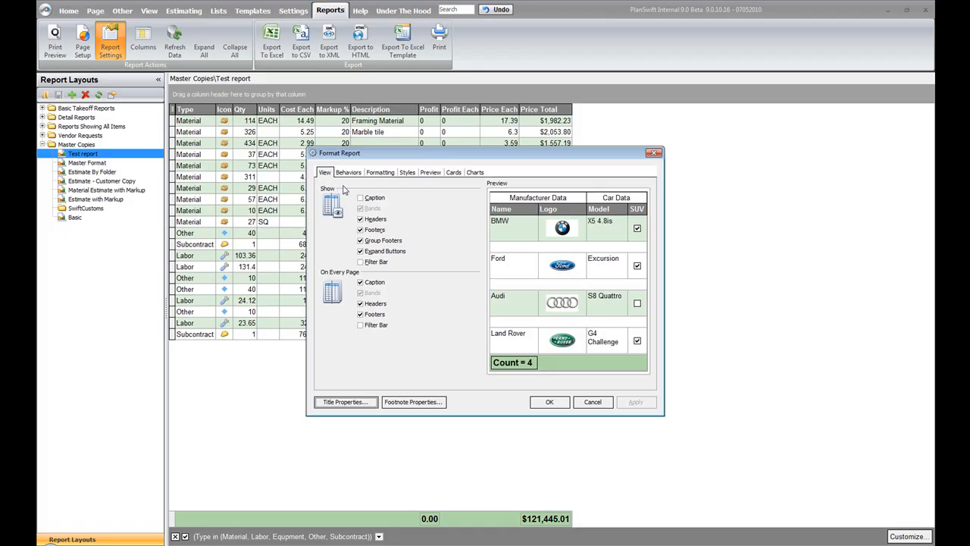
pyautogui.click(410, 172)
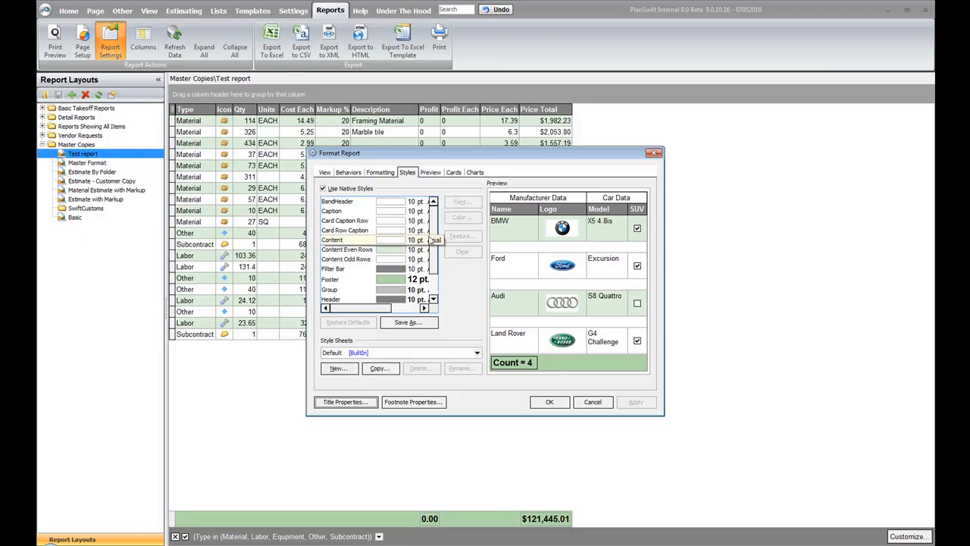
pyautogui.moveTo(435, 219); pyautogui.dragTo(436, 281)
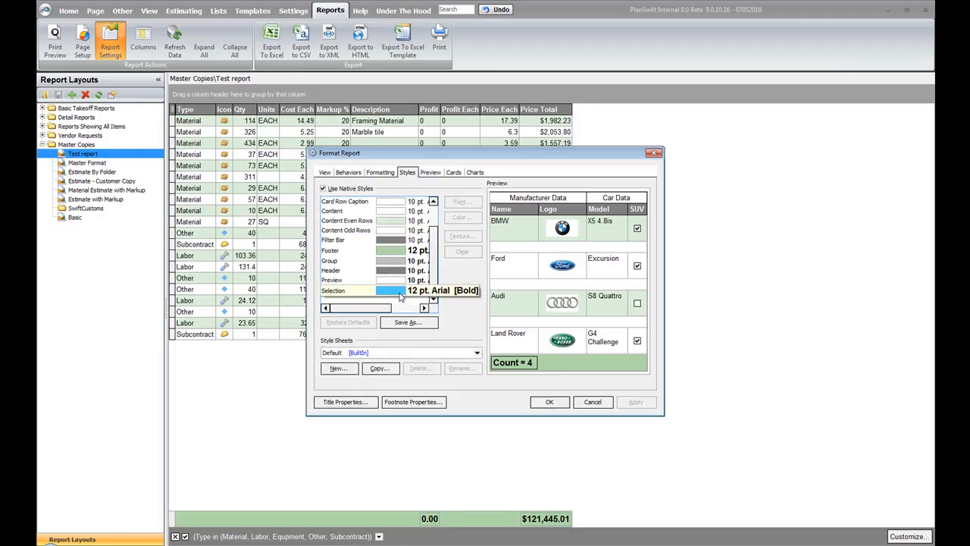
pyautogui.click(400, 298)
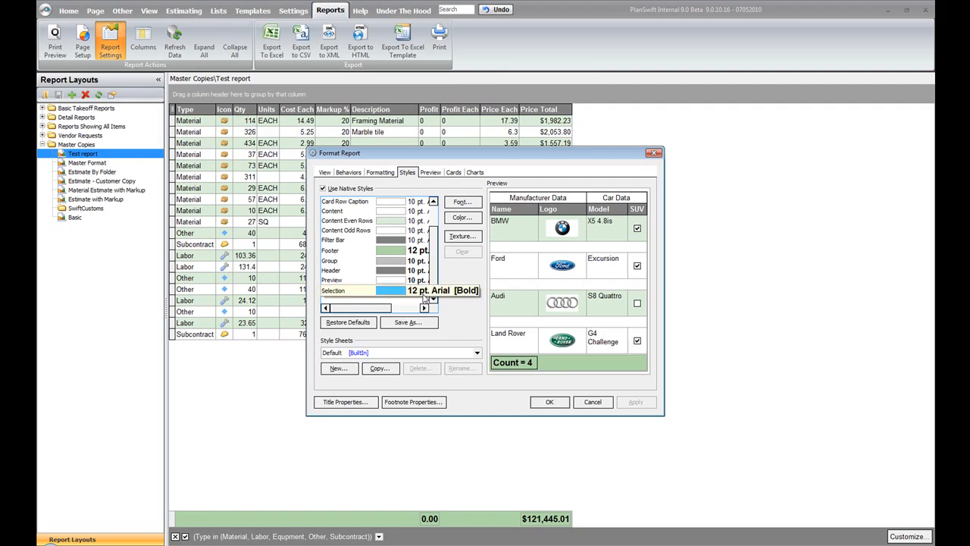
pyautogui.click(422, 292)
pyautogui.click(462, 218)
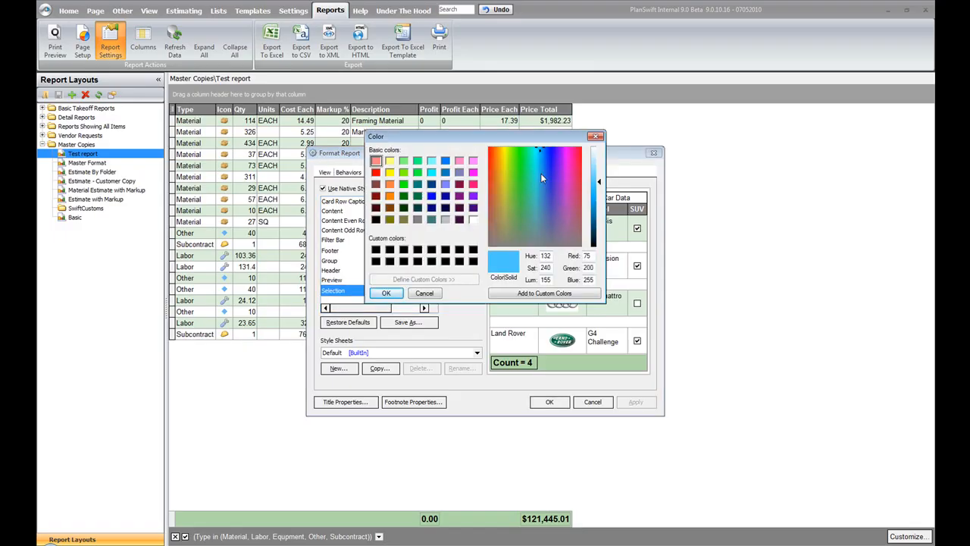
pyautogui.click(404, 184)
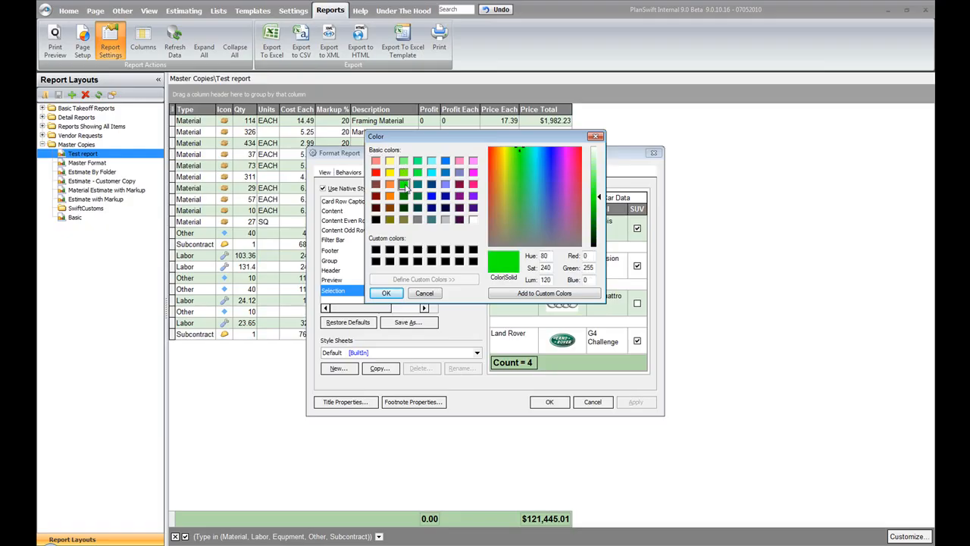
pyautogui.click(376, 292)
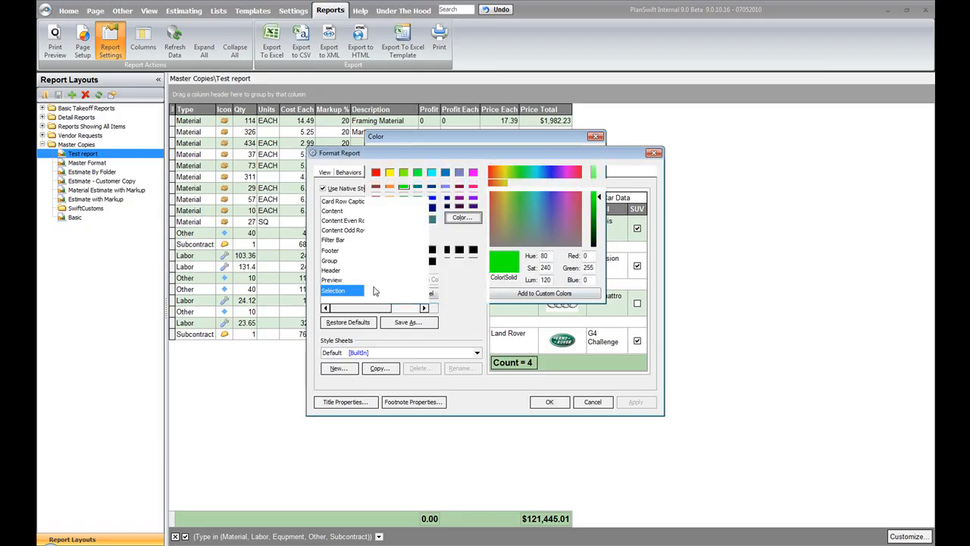
pyautogui.click(551, 402)
pyautogui.click(392, 279)
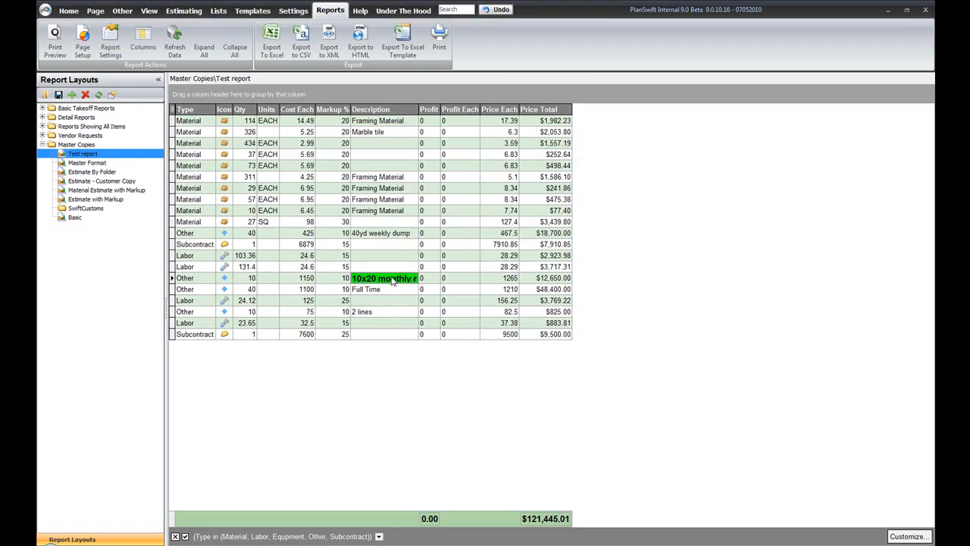
pyautogui.click(265, 181)
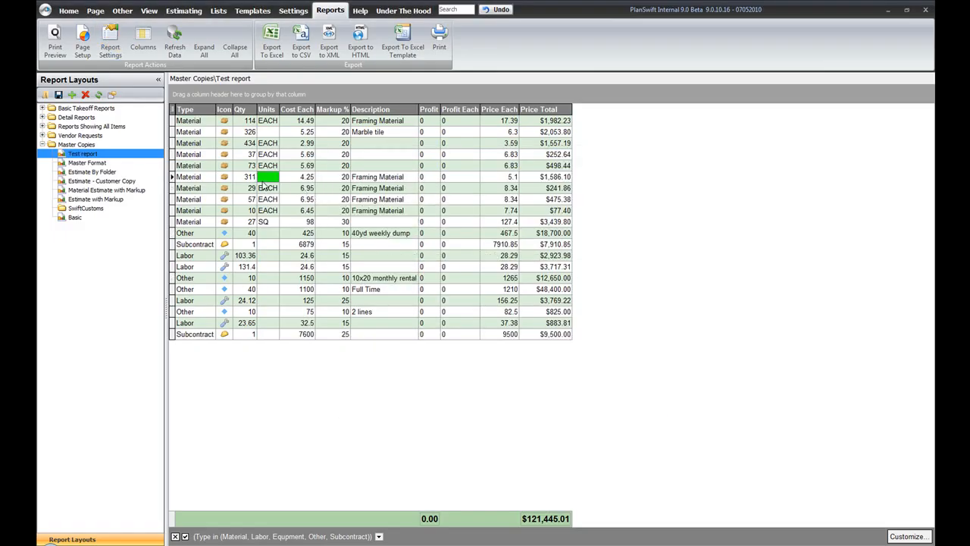
# Select a few more cells to check the selection style, and review the style list in the report settings
pyautogui.click(292, 146)
pyautogui.click(378, 143)
pyautogui.click(323, 143)
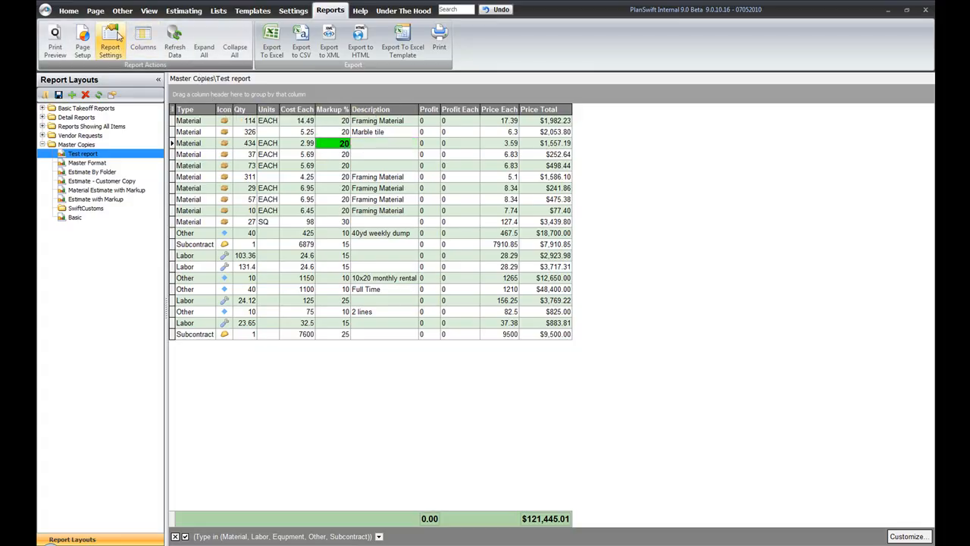
pyautogui.click(115, 38)
pyautogui.click(406, 173)
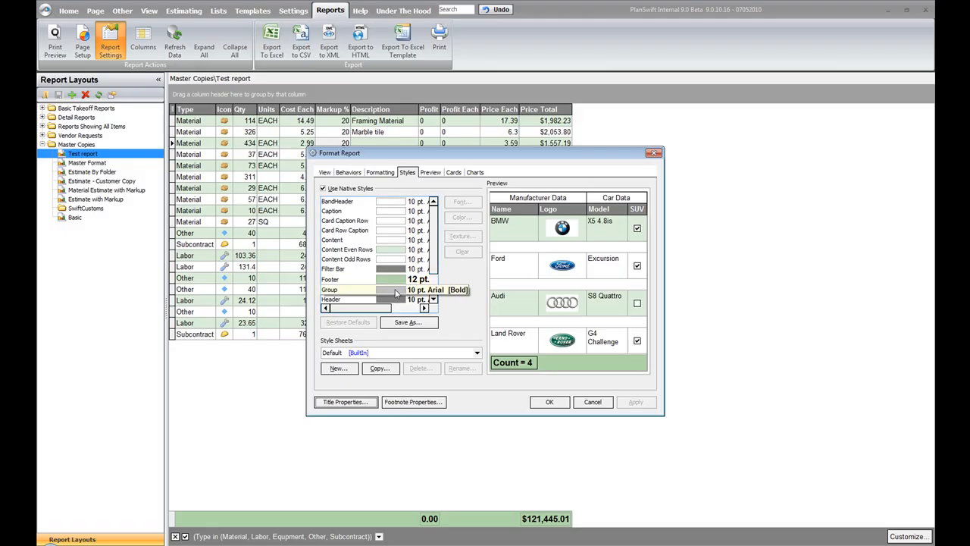
pyautogui.moveTo(466, 154); pyautogui.dragTo(650, 143)
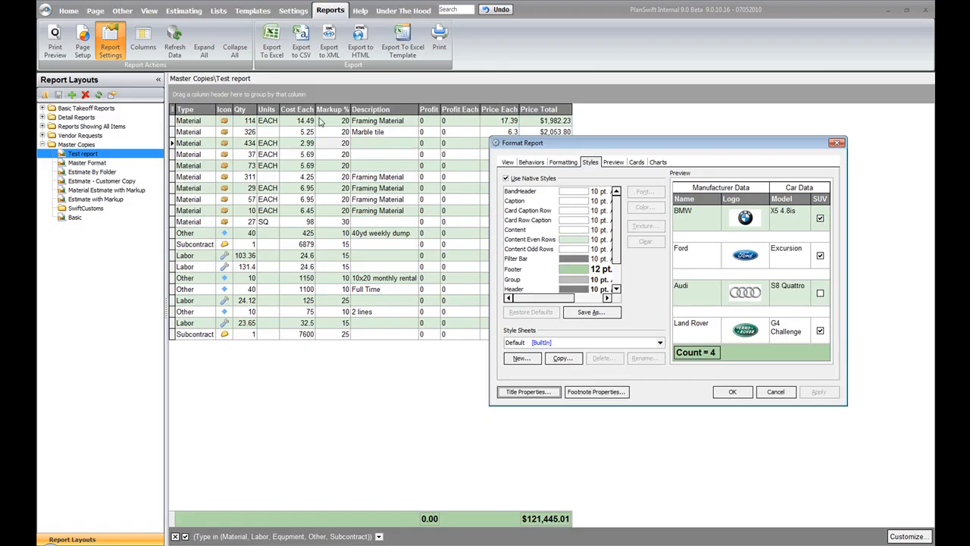
pyautogui.click(776, 391)
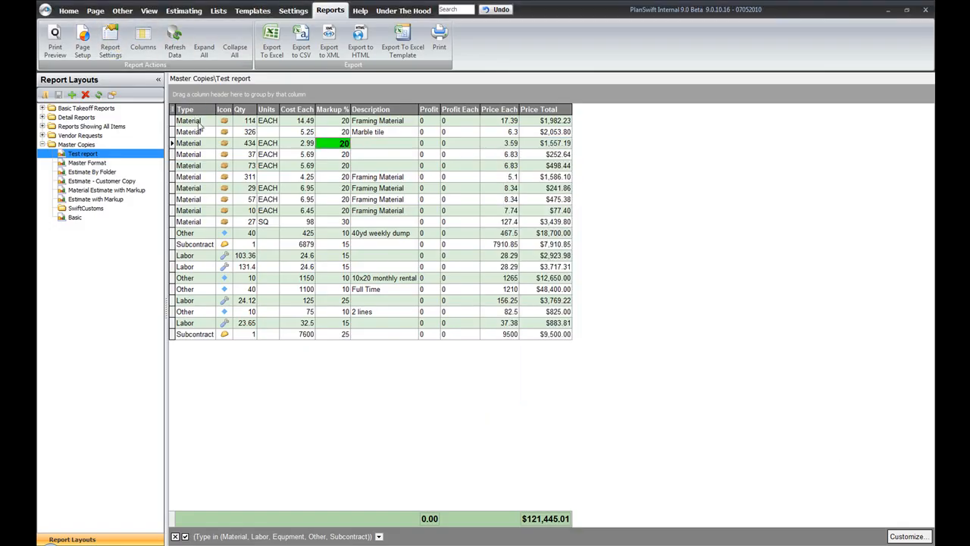
# Group Test report by the Type column, and collapse and re-expand the Material group
pyautogui.moveTo(185, 109); pyautogui.dragTo(192, 104)
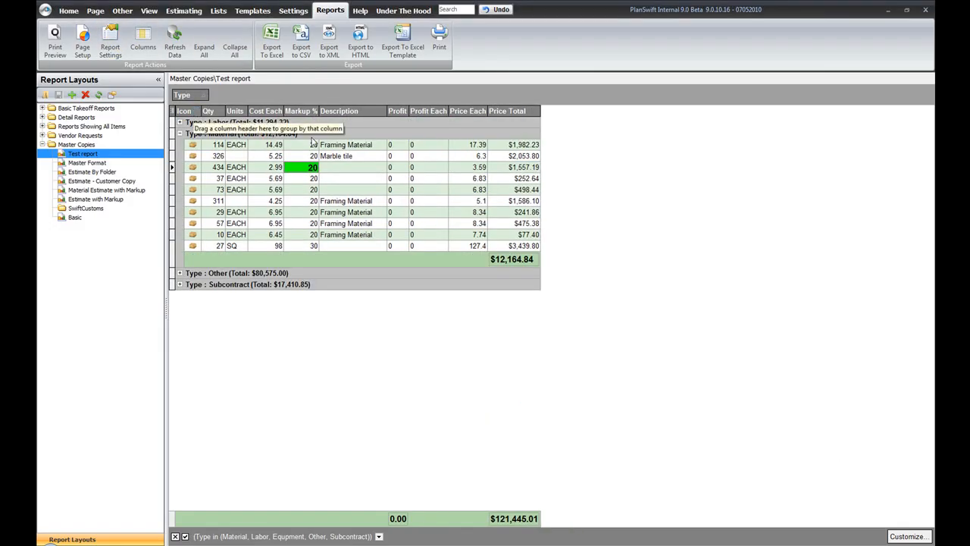
pyautogui.click(180, 133)
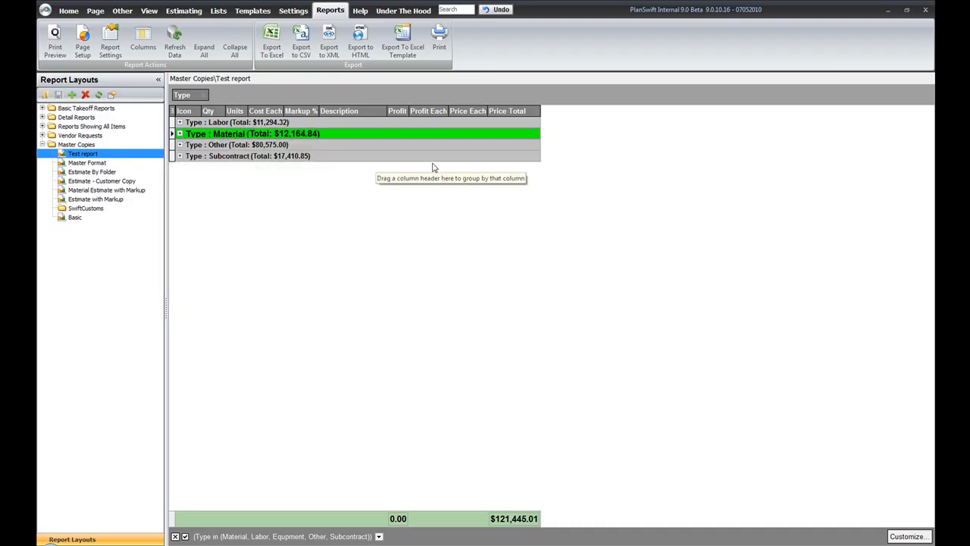
pyautogui.click(181, 133)
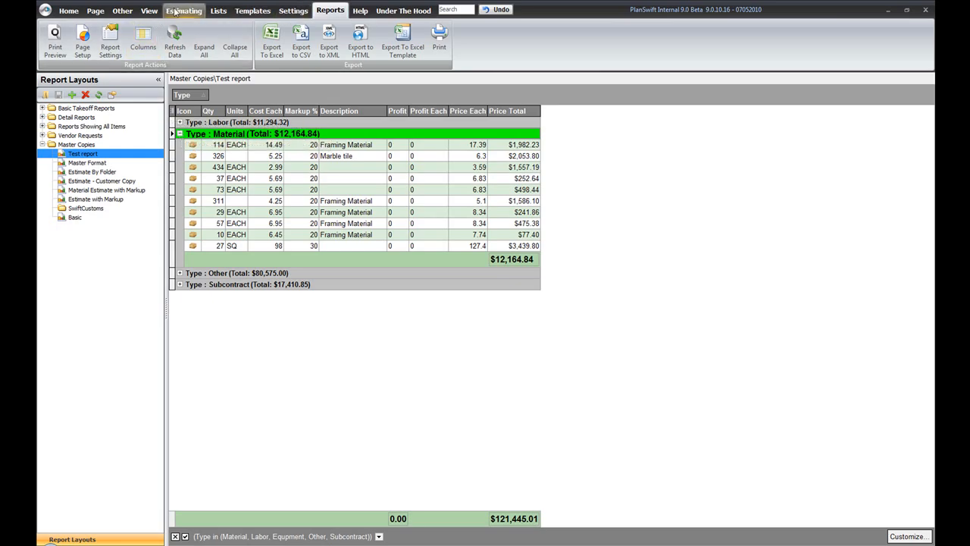
# Examine the report's style list in the report settings, from the footer and group styles down to Selection
pyautogui.click(110, 42)
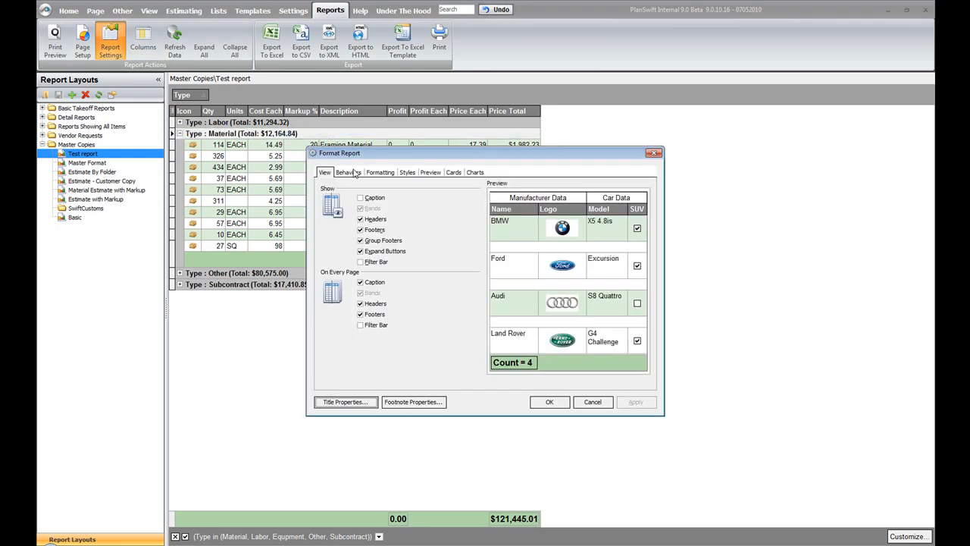
pyautogui.click(407, 172)
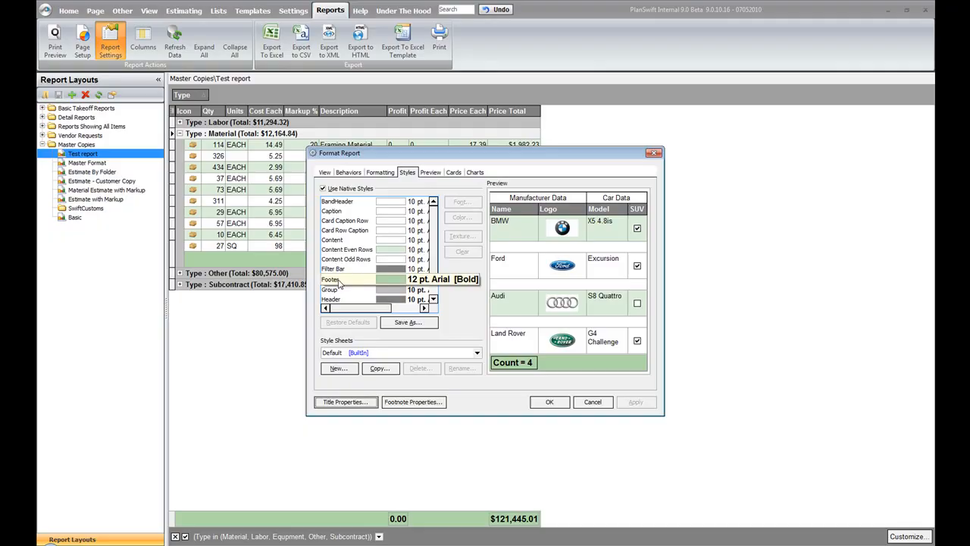
pyautogui.scroll(-1, 392, 282)
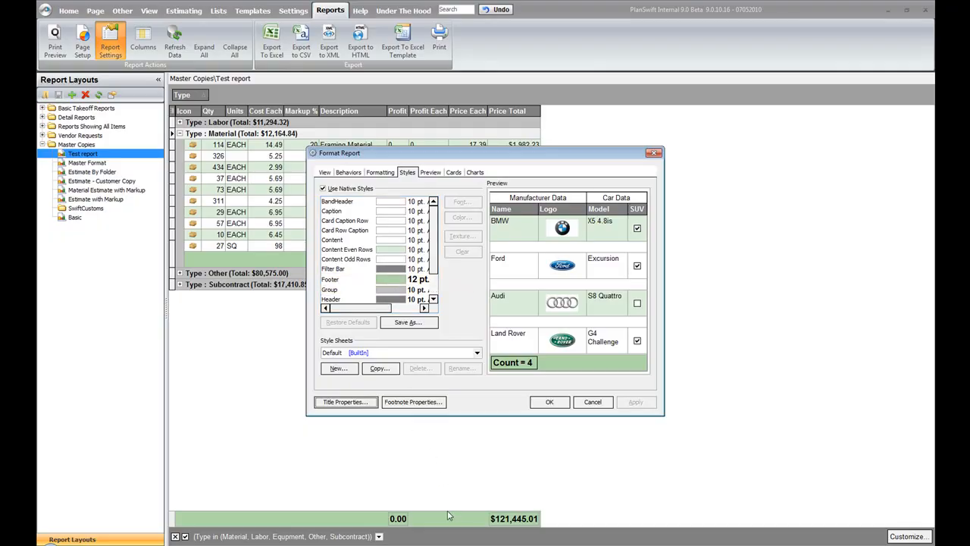
# Set the report title "Some text" to appear On First Page, and check it in the print preview
pyautogui.click(343, 405)
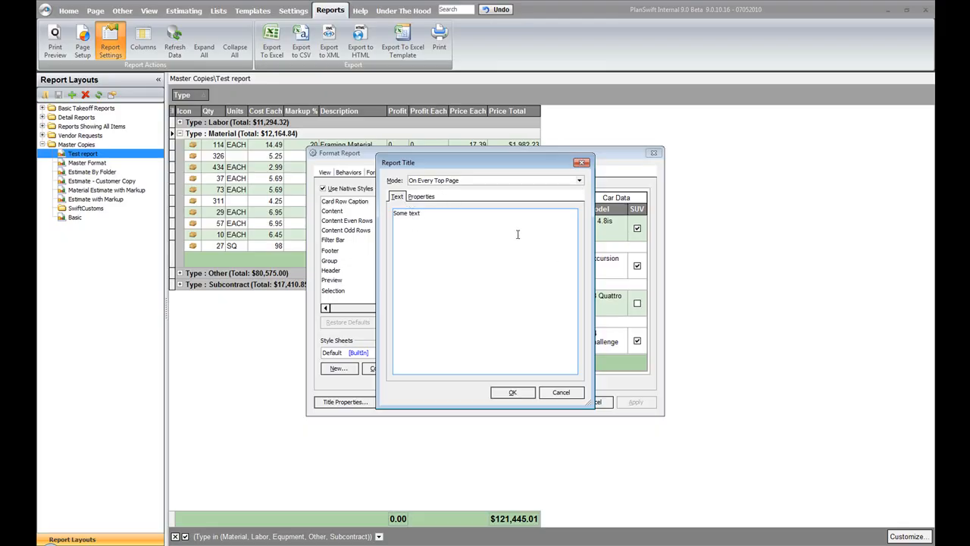
pyautogui.click(580, 181)
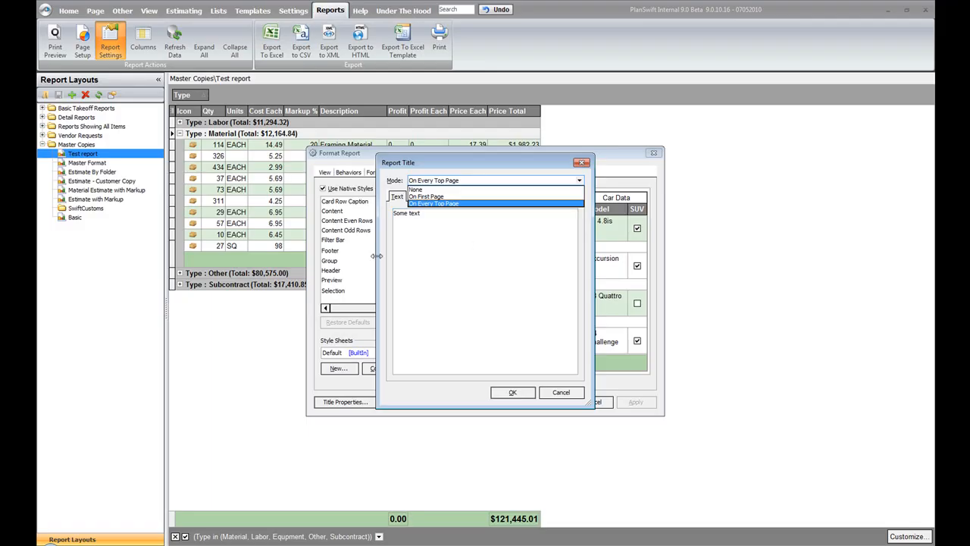
pyautogui.click(426, 197)
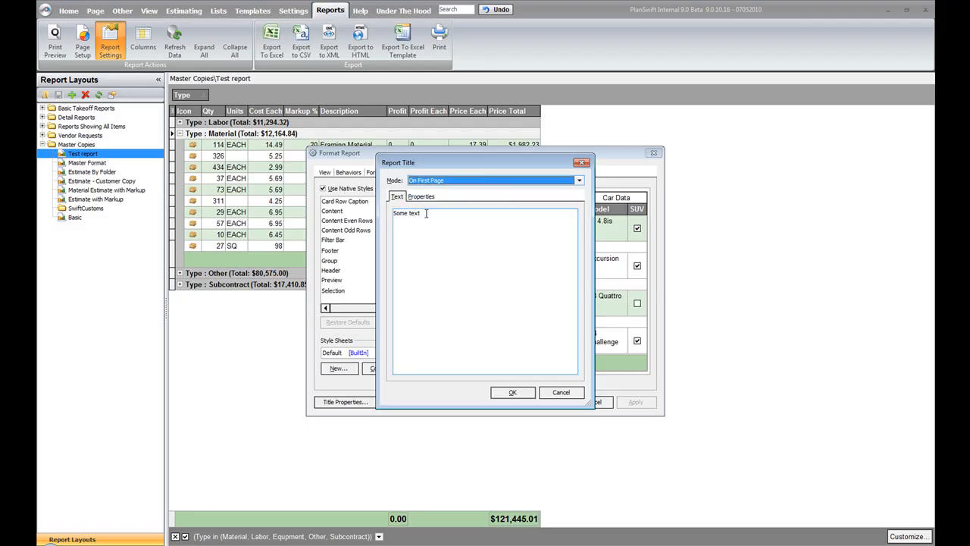
pyautogui.click(506, 394)
pyautogui.click(550, 402)
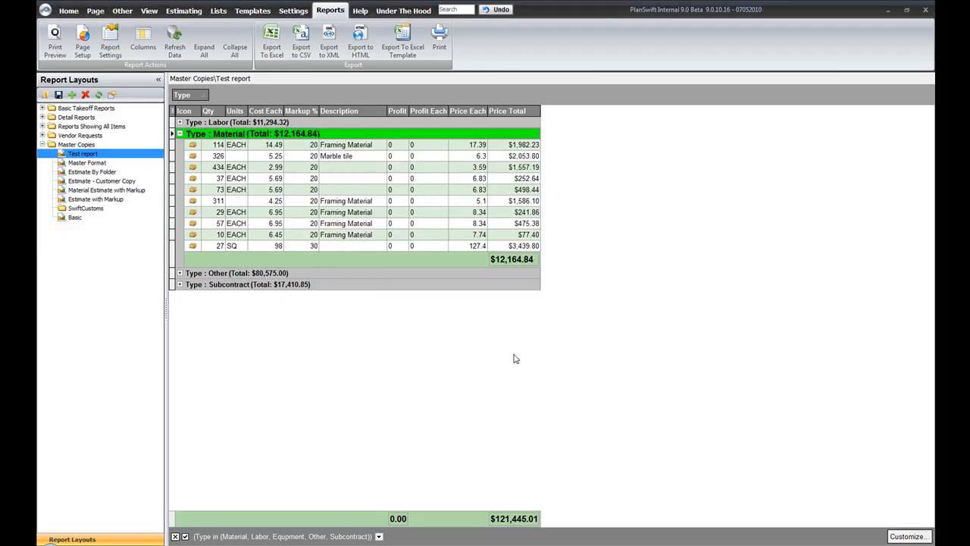
pyautogui.click(56, 36)
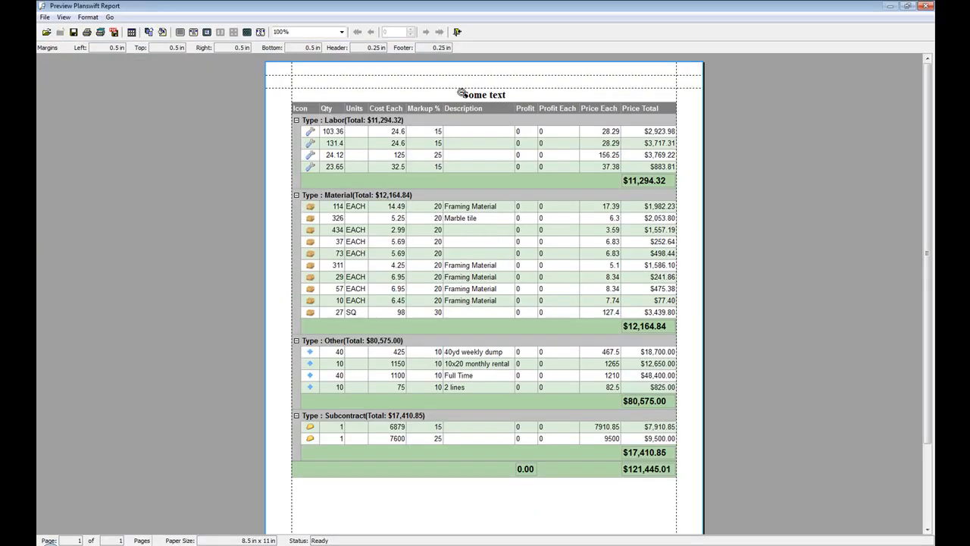
pyautogui.click(46, 32)
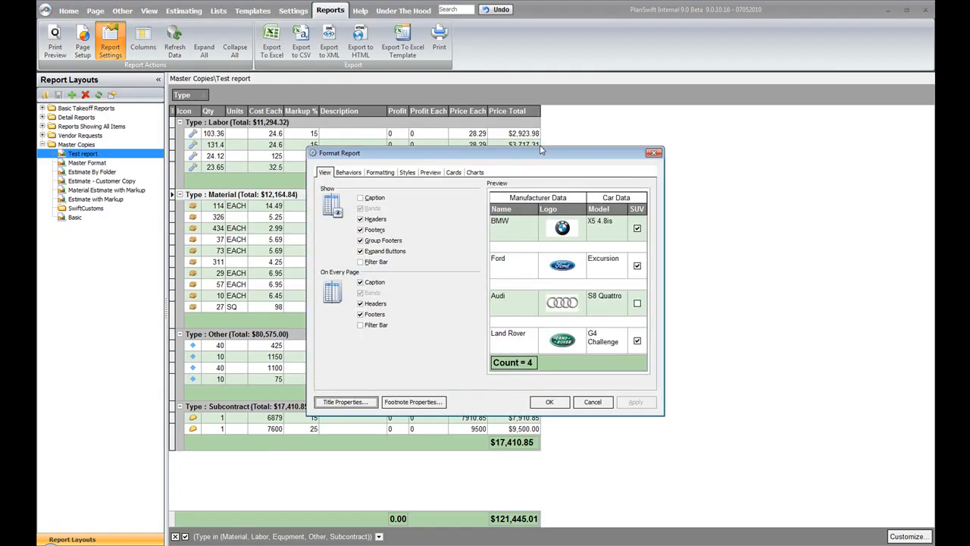
# Replace the report title text with "Job Name: [\job\Name]" and check it in the print preview
pyautogui.click(347, 402)
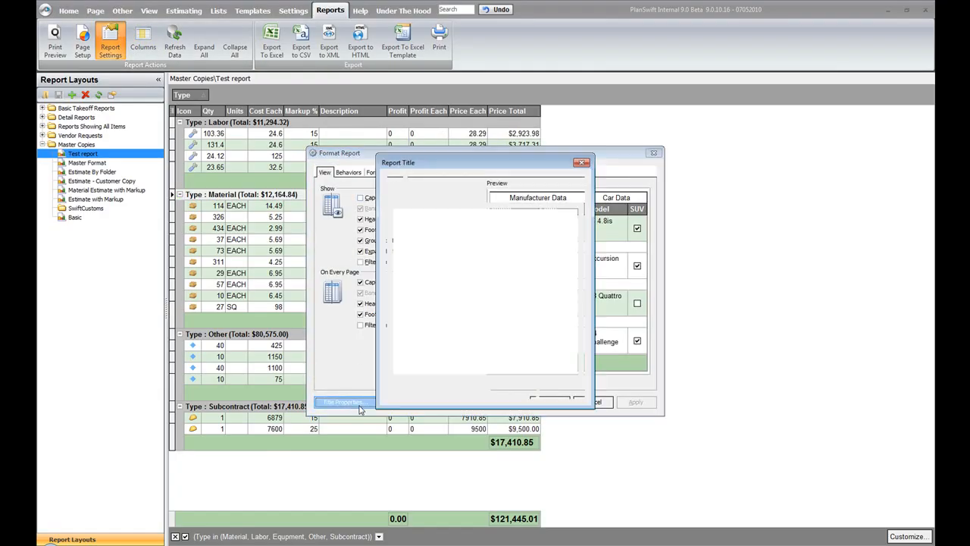
pyautogui.moveTo(439, 216); pyautogui.dragTo(361, 213)
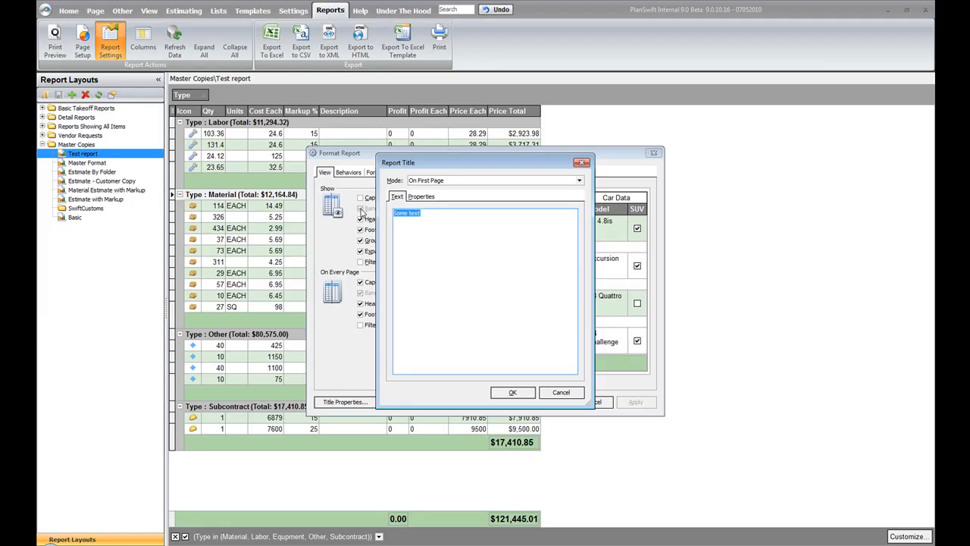
pyautogui.write('Job Name:')
pyautogui.click(509, 392)
pyautogui.click(536, 405)
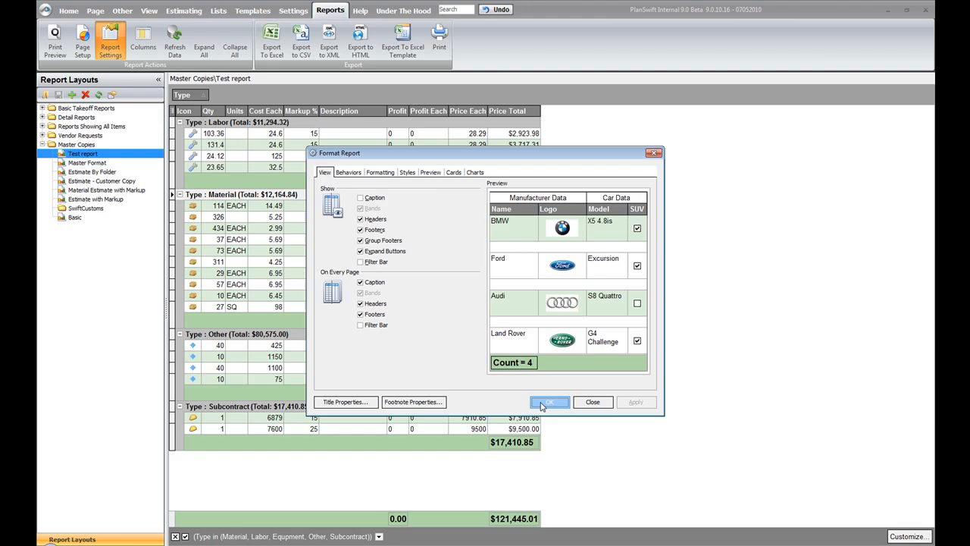
pyautogui.click(54, 36)
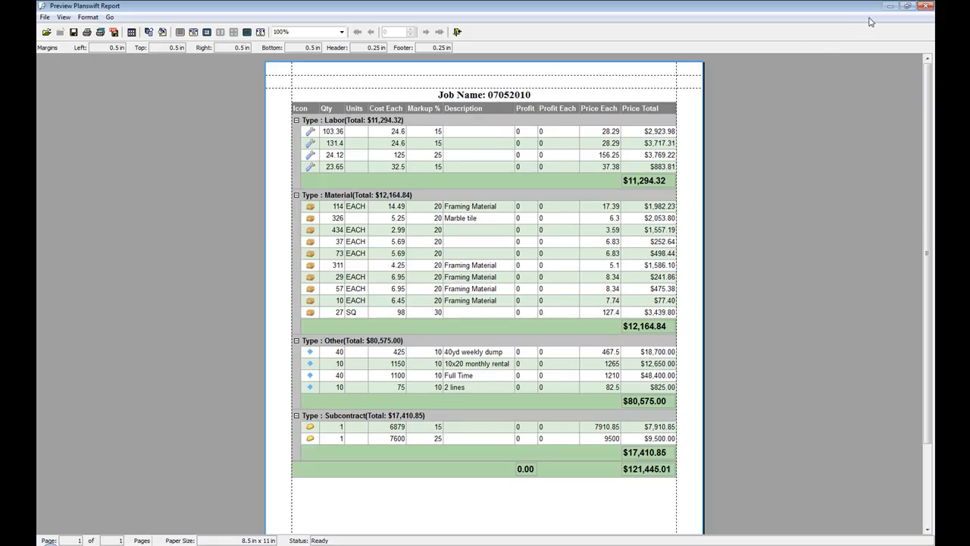
# From the print preview, change the report title text to "[Name]" and check the title on the page
pyautogui.click(88, 16)
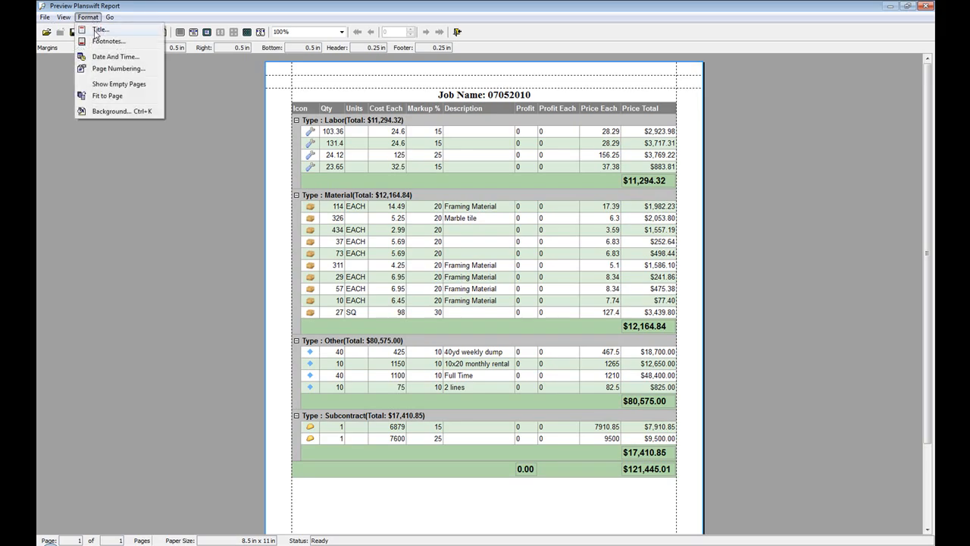
pyautogui.click(94, 32)
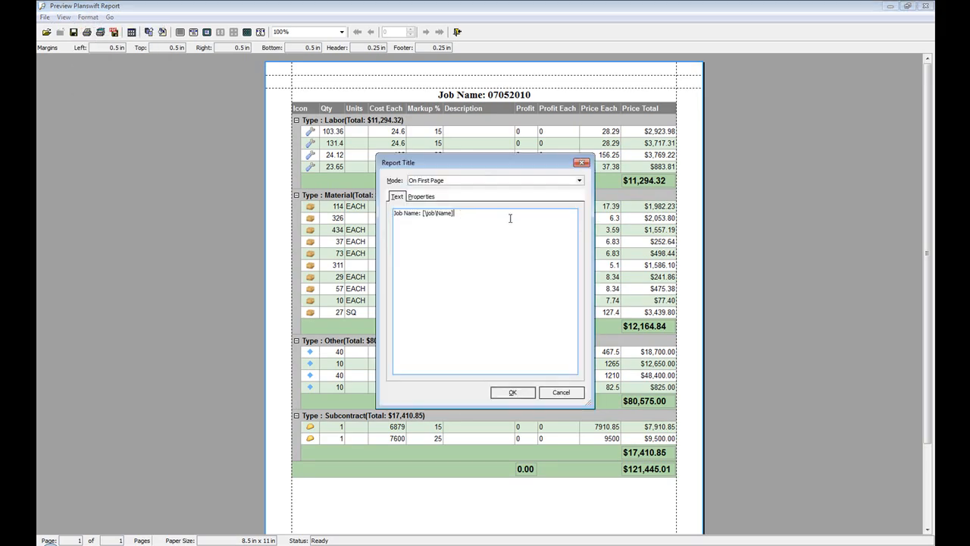
pyautogui.moveTo(456, 212); pyautogui.dragTo(392, 213)
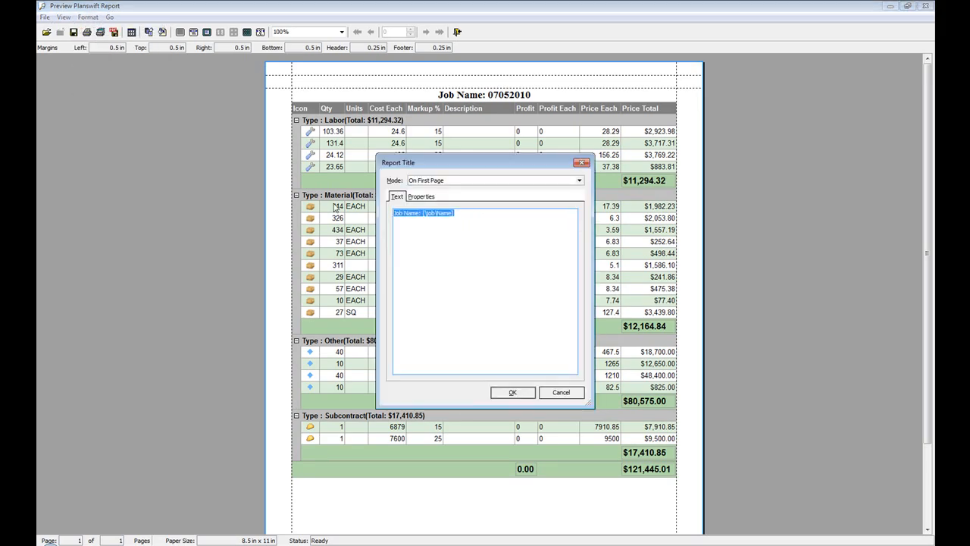
pyautogui.press('Delete')
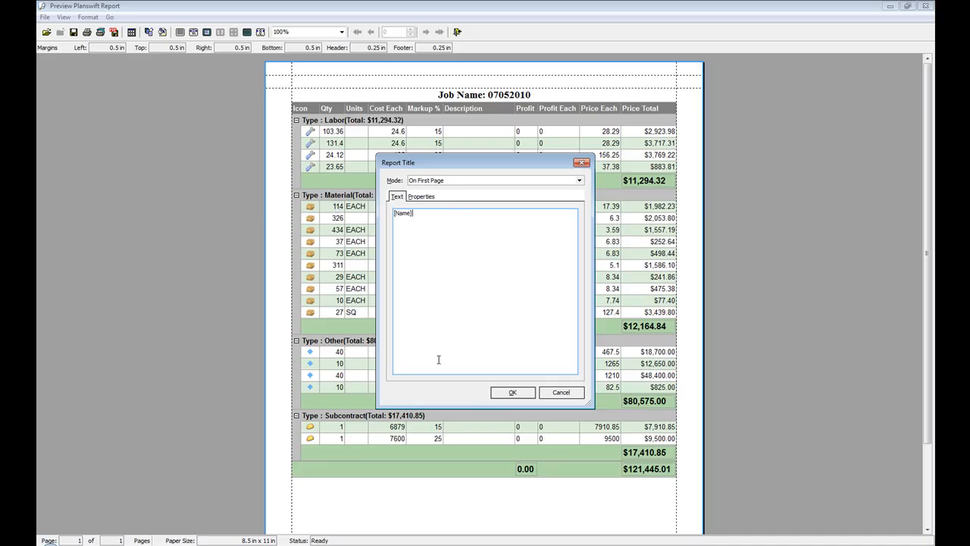
pyautogui.click(513, 392)
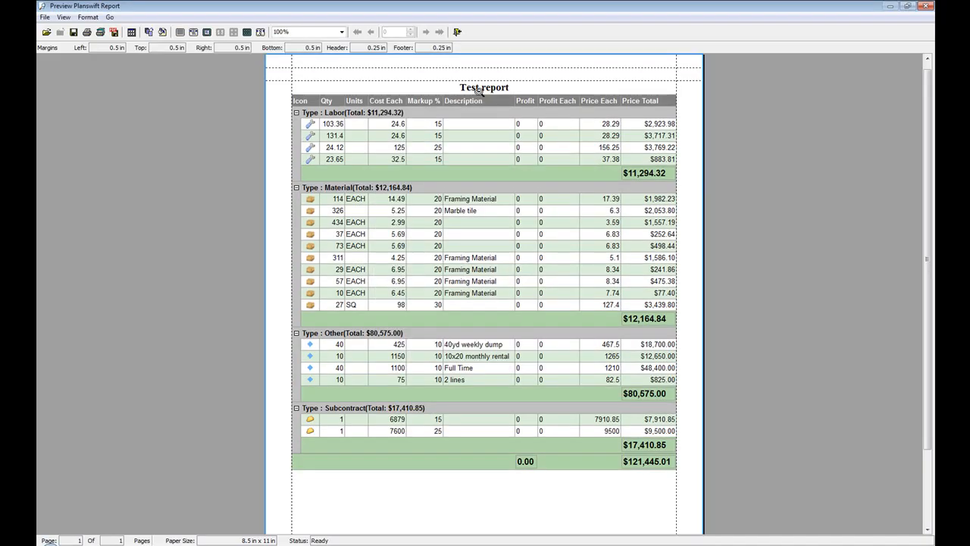
pyautogui.click(508, 88)
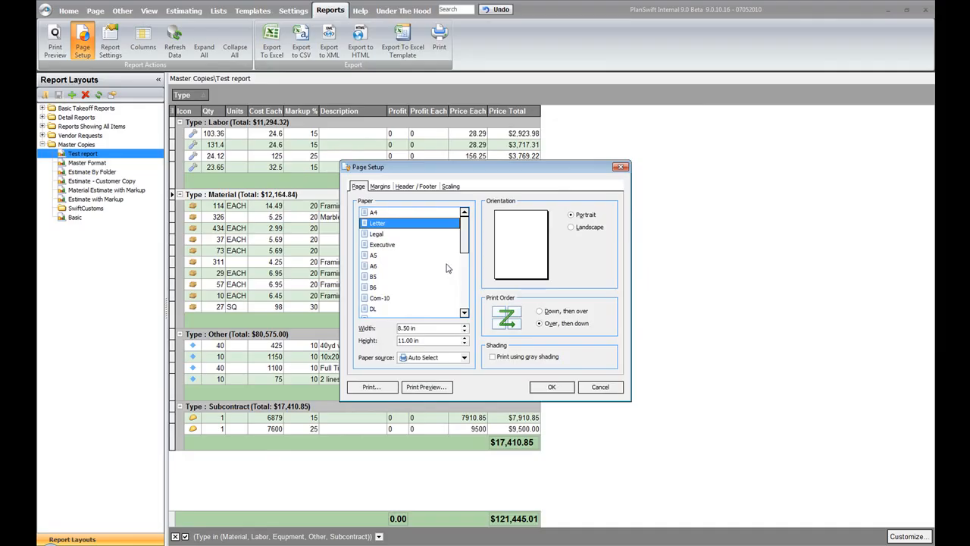
# Review the header and footer settings in Page Setup, and select the centre footer text "Generated by PlanSwift"
pyautogui.click(417, 187)
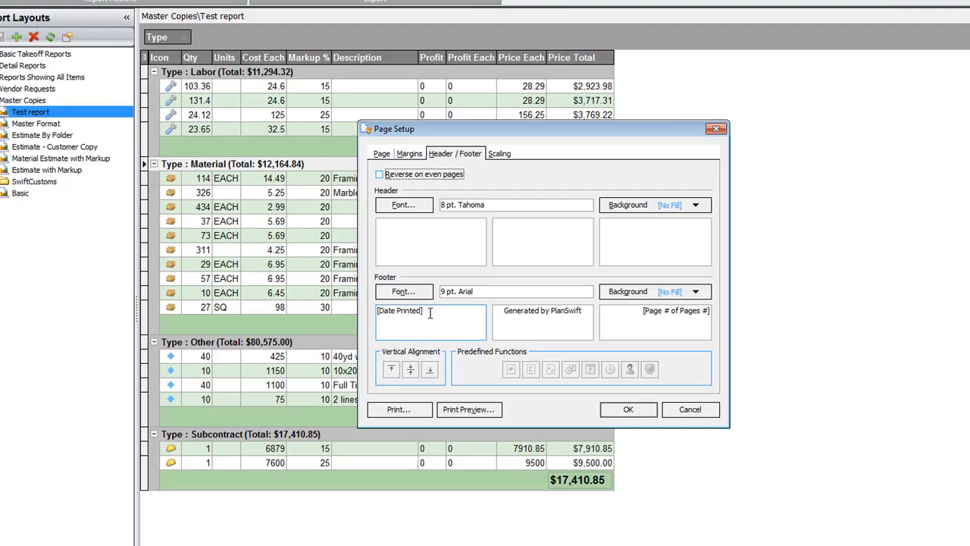
pyautogui.click(535, 320)
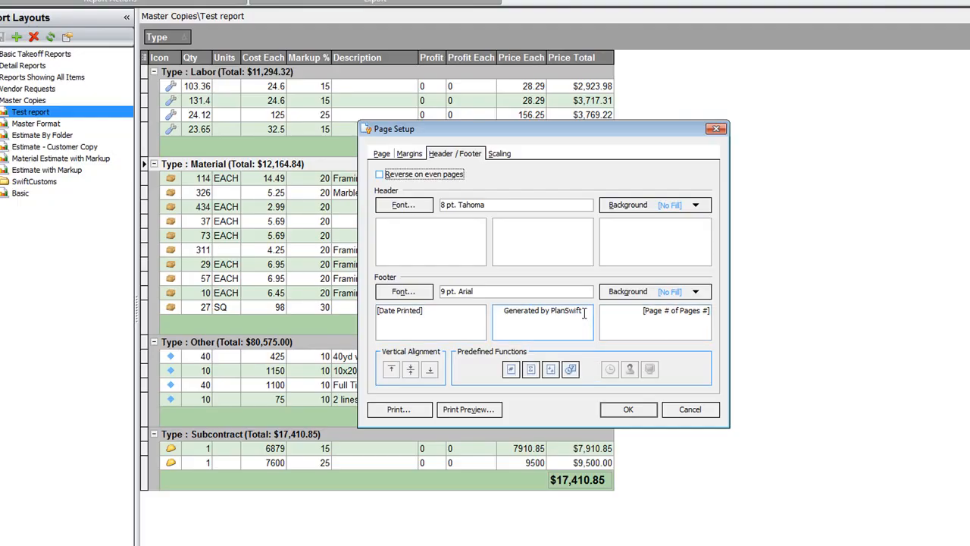
pyautogui.moveTo(586, 312); pyautogui.dragTo(492, 311)
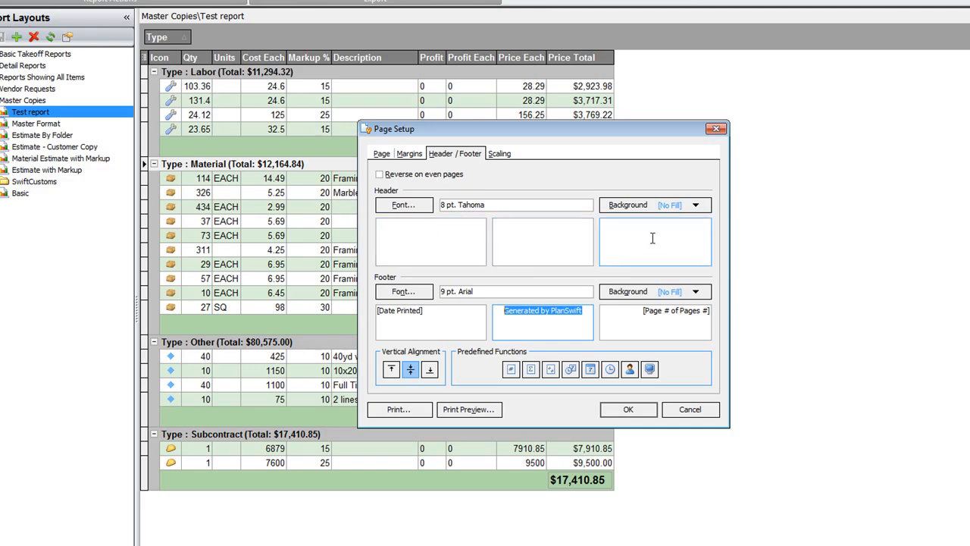
# Open the fill effects for the header background and look through the texture, pattern and picture options
pyautogui.click(696, 205)
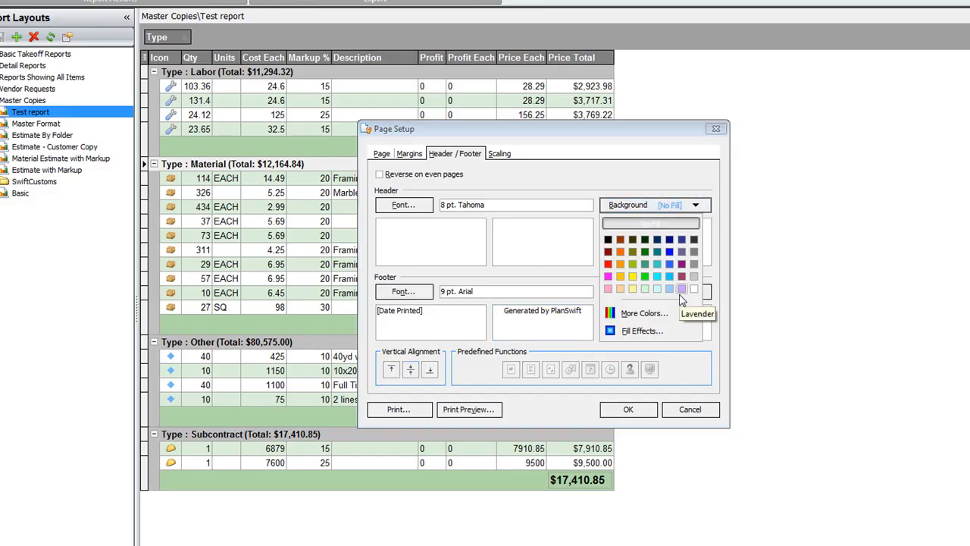
pyautogui.click(635, 331)
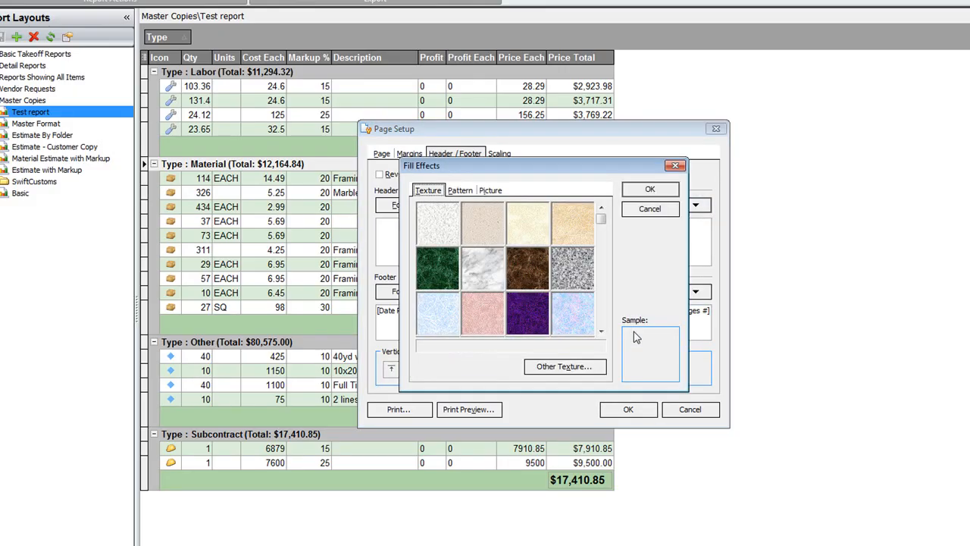
pyautogui.click(489, 191)
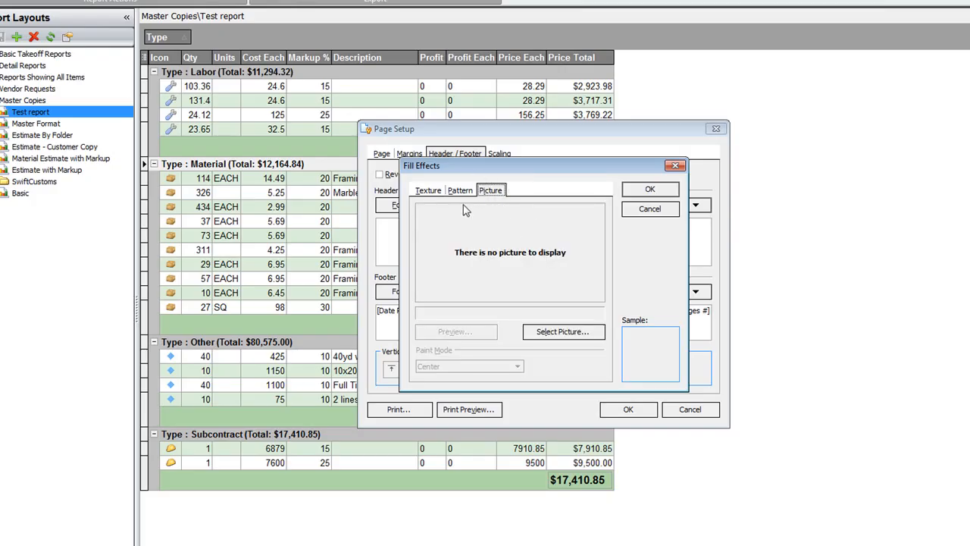
pyautogui.click(427, 191)
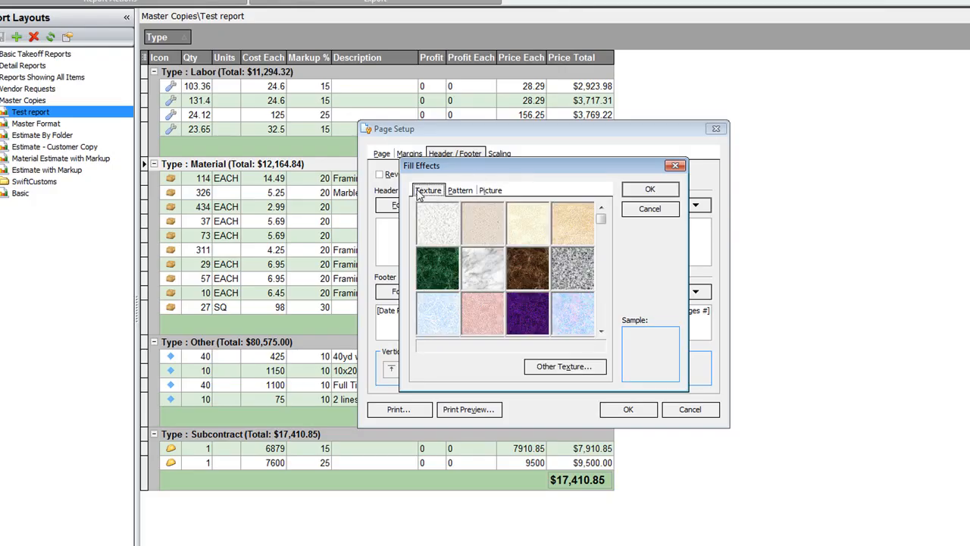
pyautogui.click(468, 193)
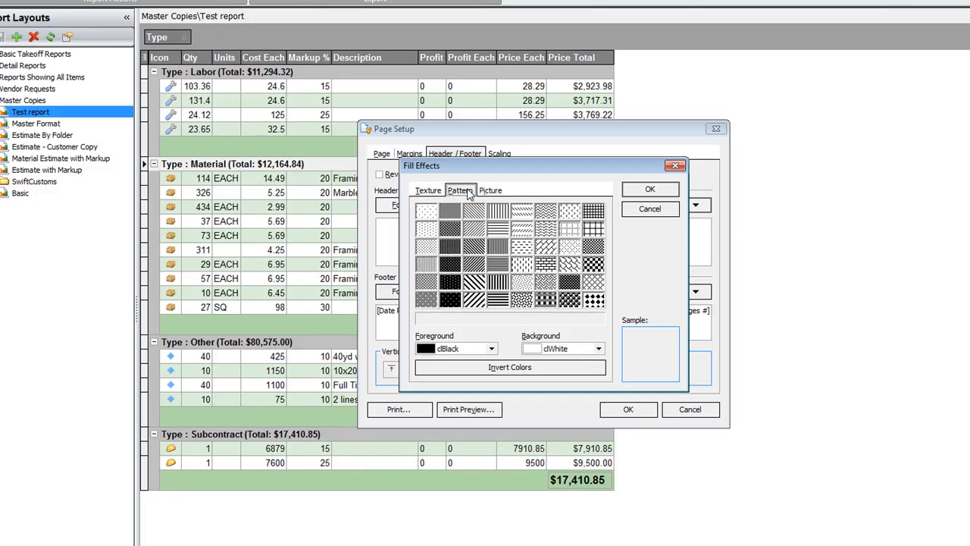
pyautogui.click(430, 194)
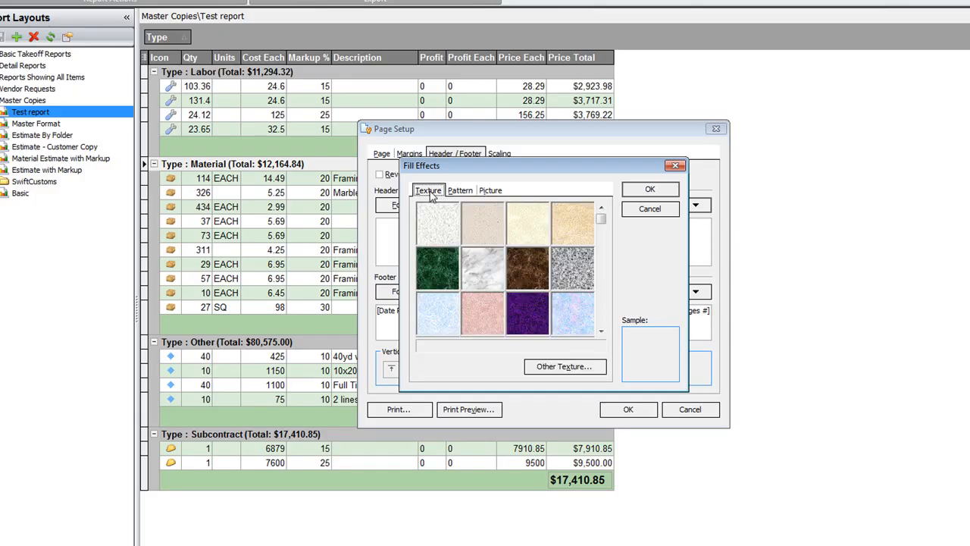
pyautogui.click(492, 193)
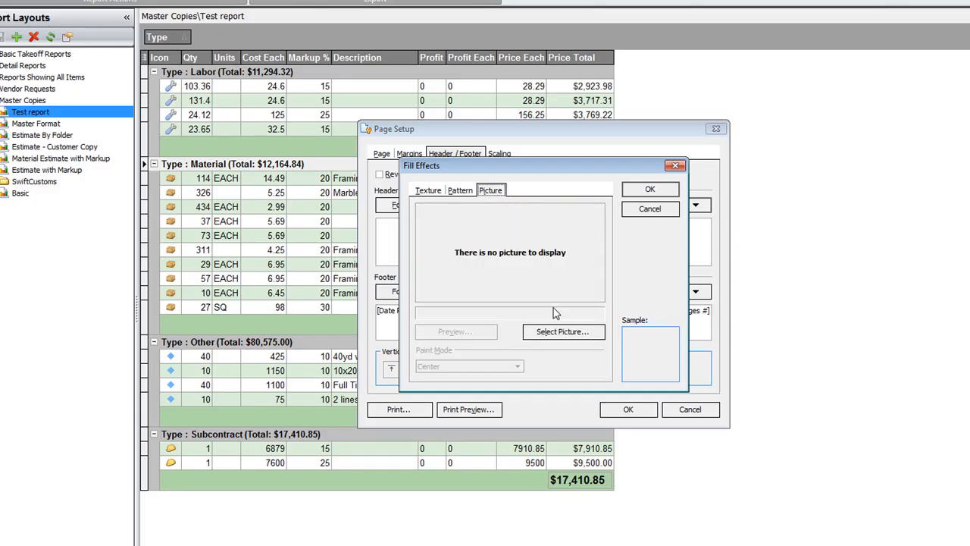
# Set the header background to the picture video2.png from the Pictures library
pyautogui.click(574, 346)
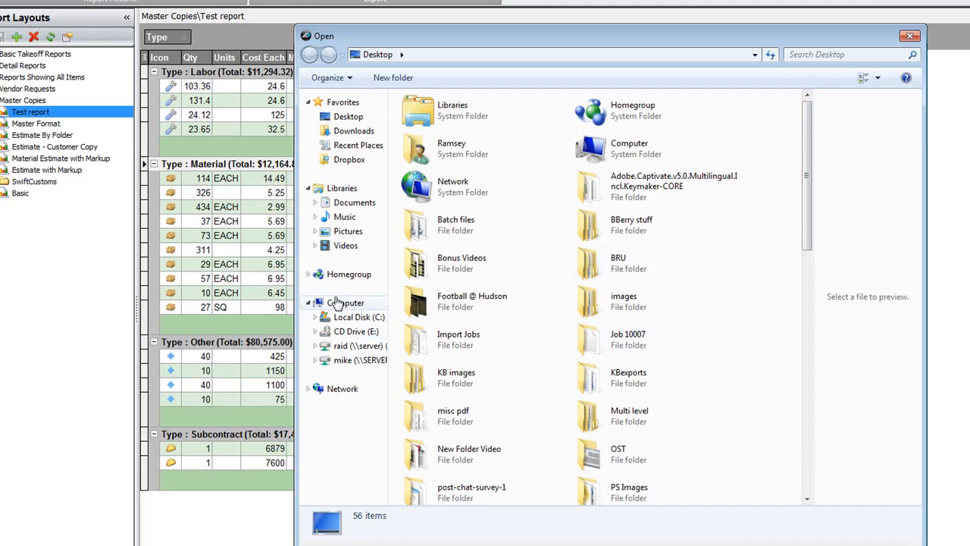
pyautogui.click(348, 232)
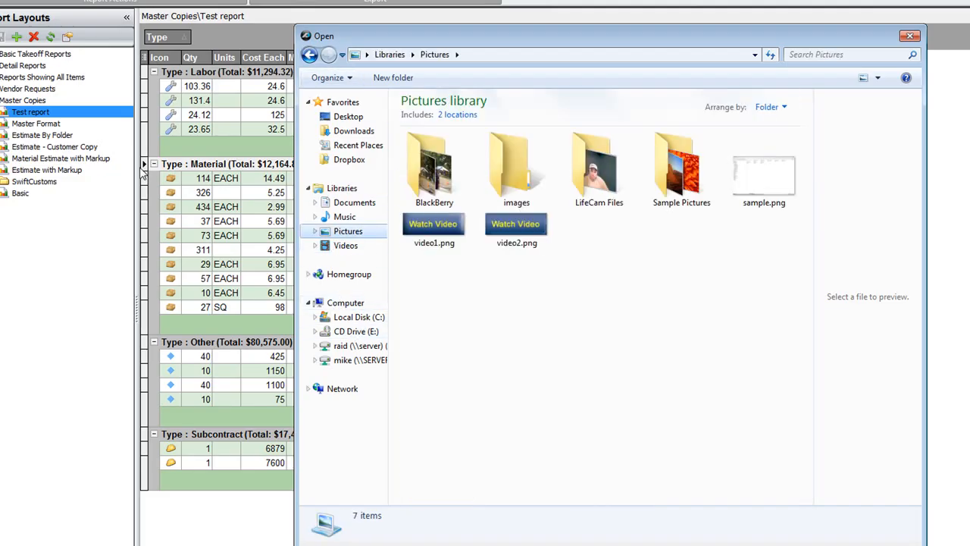
pyautogui.click(529, 235)
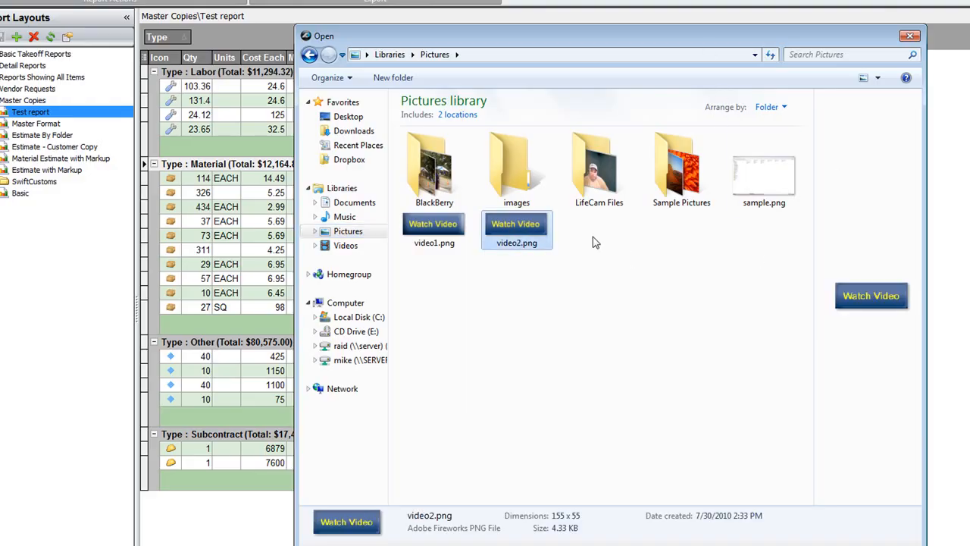
pyautogui.doubleClick(539, 220)
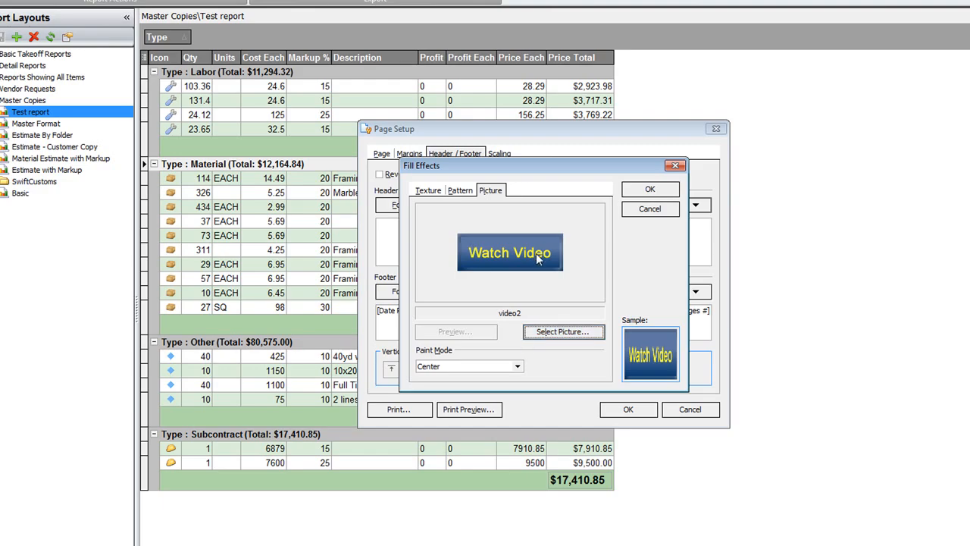
pyautogui.click(637, 194)
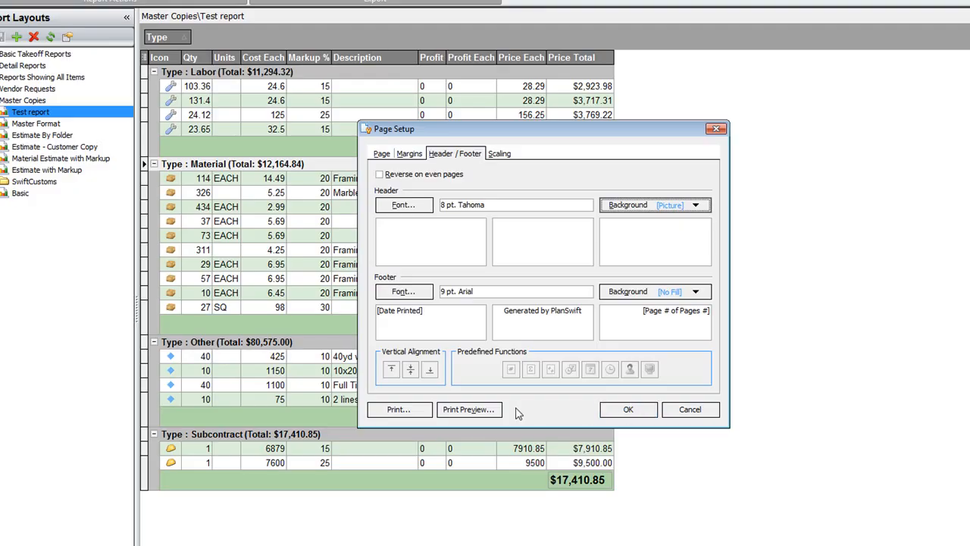
# Open the print preview and move the header's lower boundary down to clear the header picture from the report title
pyautogui.click(470, 409)
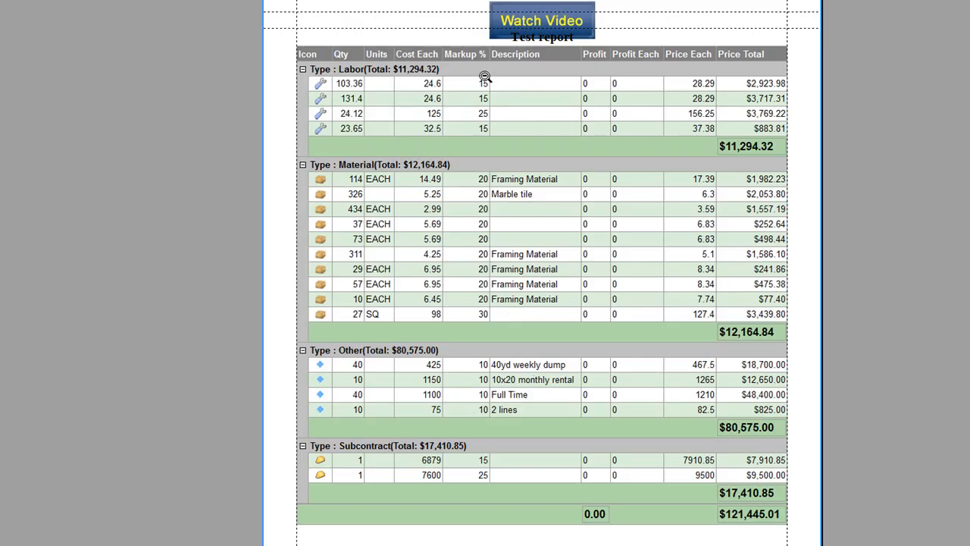
pyautogui.moveTo(277, 28); pyautogui.dragTo(275, 55)
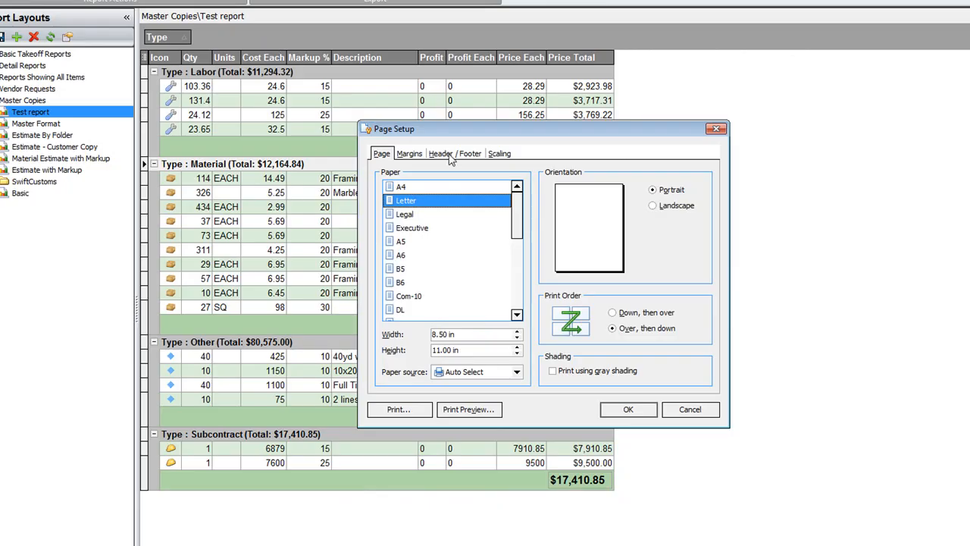
# Add the text "PlanSwift" to the right-hand header section in Page Setup and check the page in the print preview
pyautogui.click(446, 154)
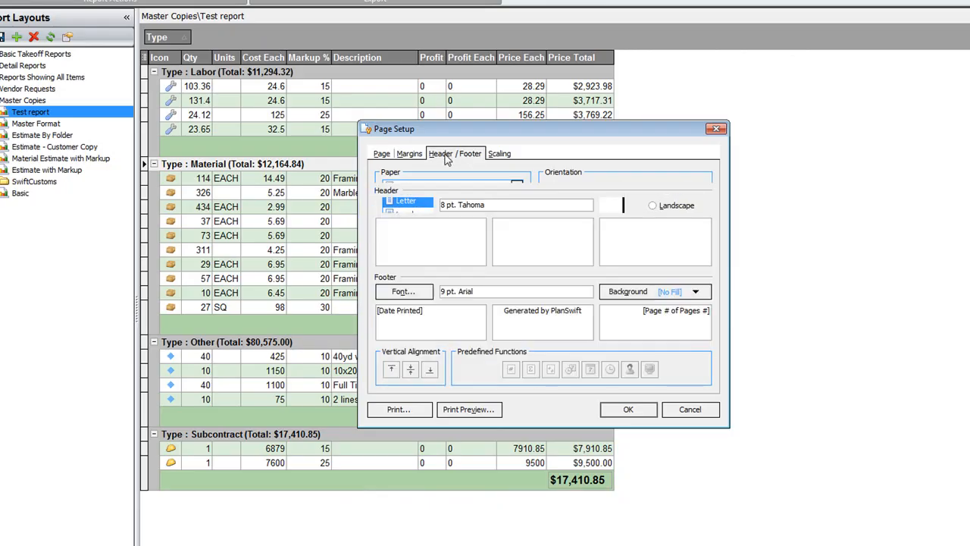
pyautogui.click(624, 229)
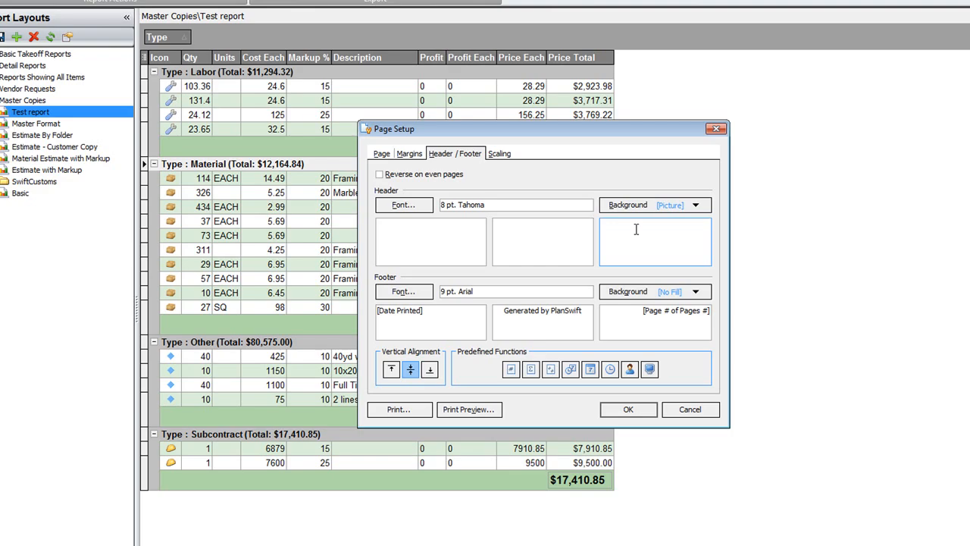
pyautogui.write('planSwift')
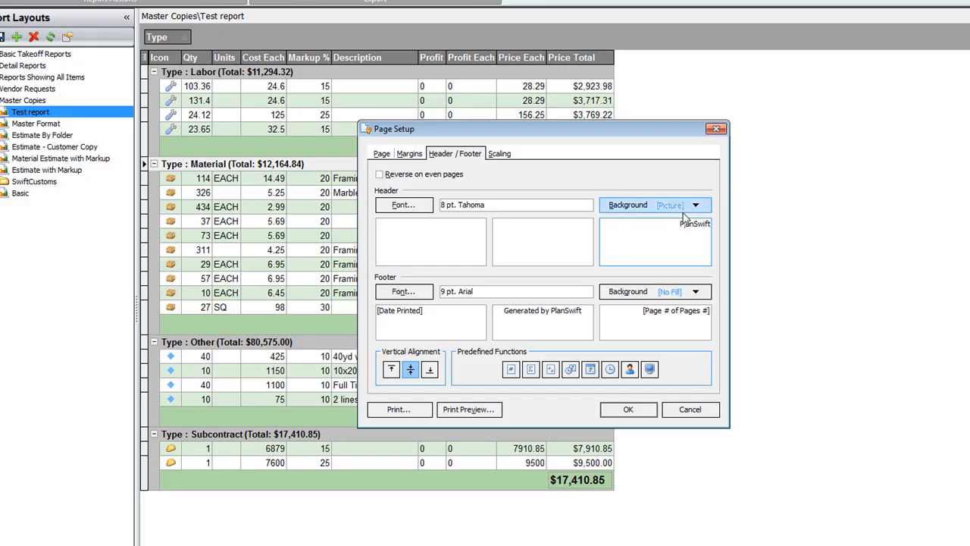
pyautogui.click(646, 419)
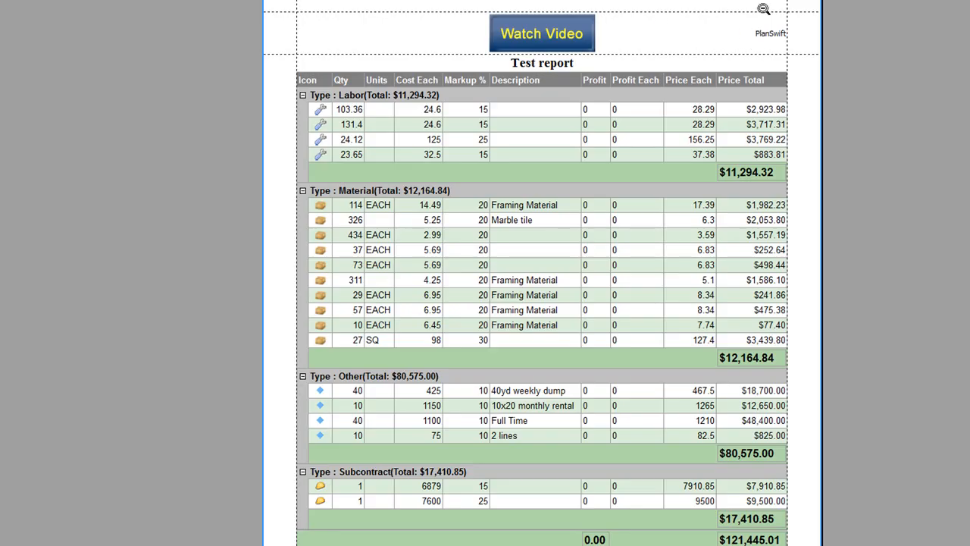
pyautogui.scroll(-3, 642, 277)
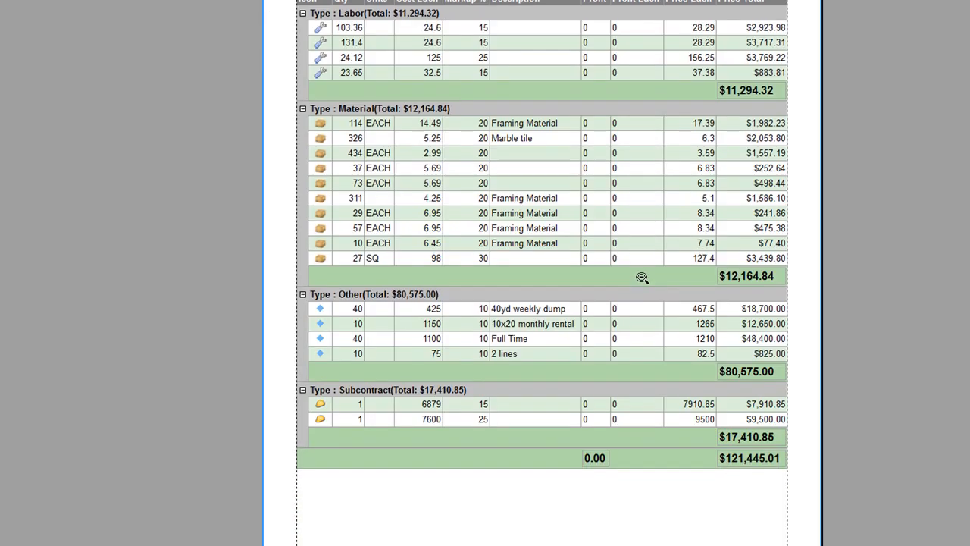
pyautogui.scroll(-2, 642, 277)
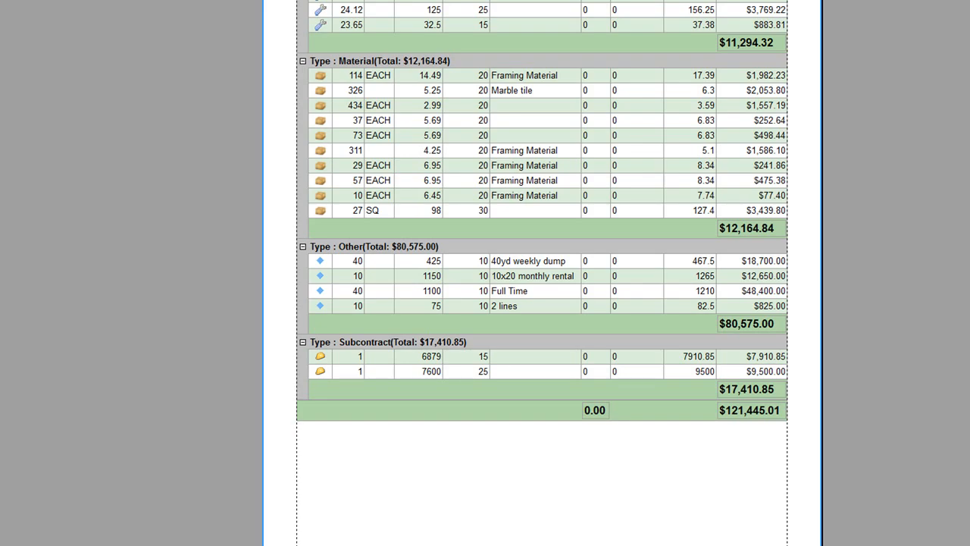
pyautogui.scroll(2, 541, 429)
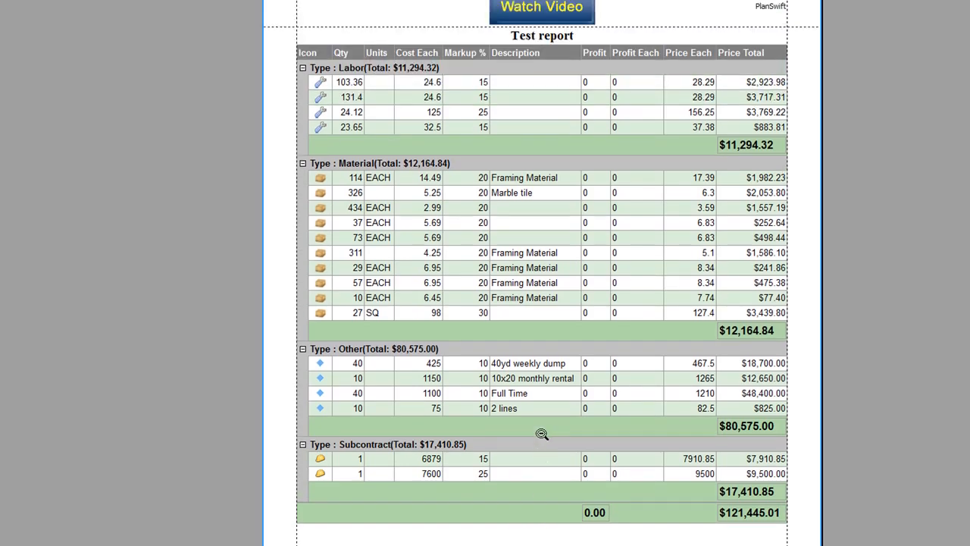
pyautogui.scroll(1, 542, 434)
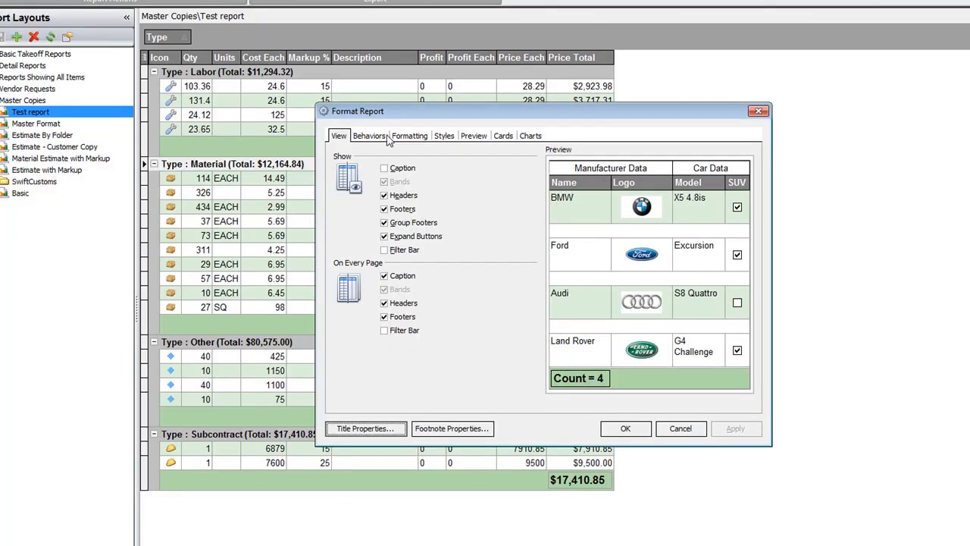
# Try the Expand Buttons view option in the report format settings and close the settings
pyautogui.click(384, 237)
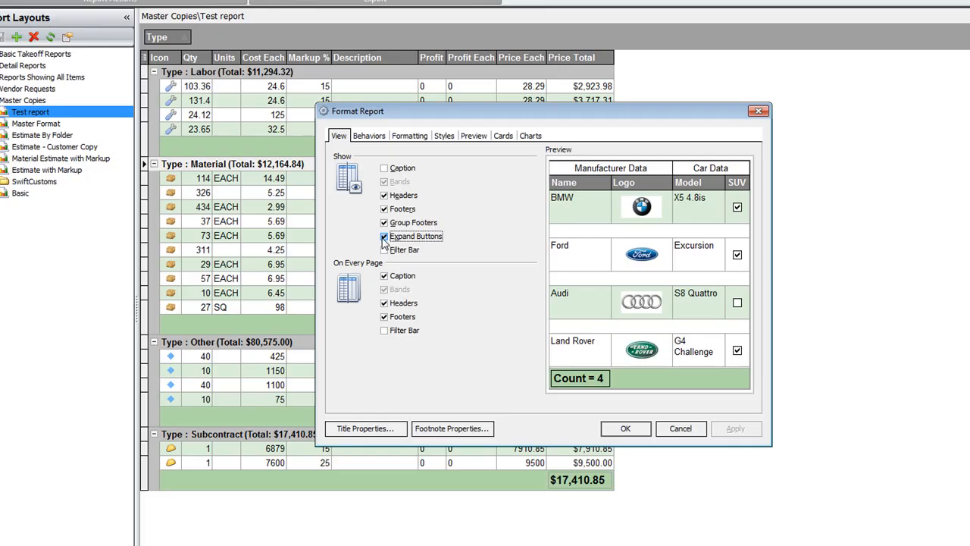
pyautogui.click(625, 429)
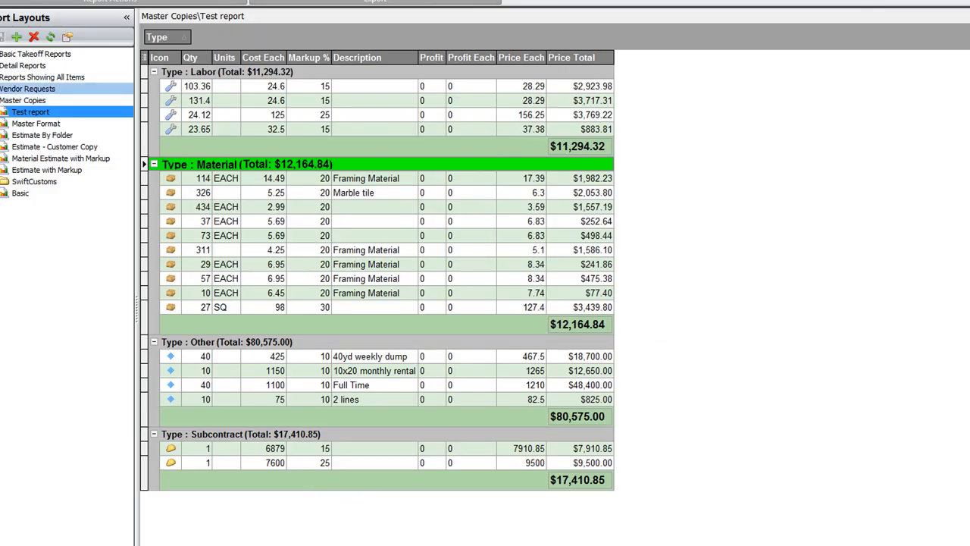
# Open the Project Cost vs Sell report under Reports Showing All Items and expand its General Conditions folder group
pyautogui.click(2, 89)
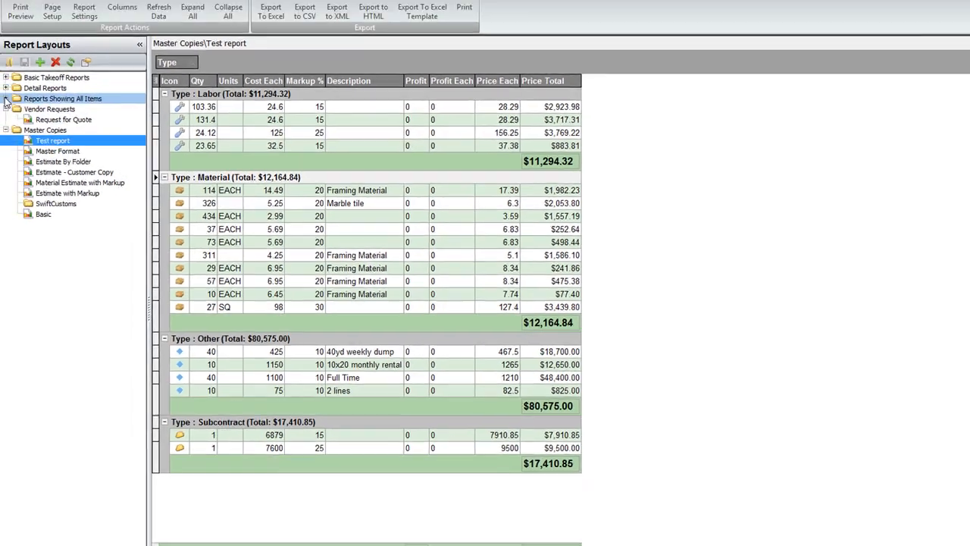
pyautogui.click(43, 127)
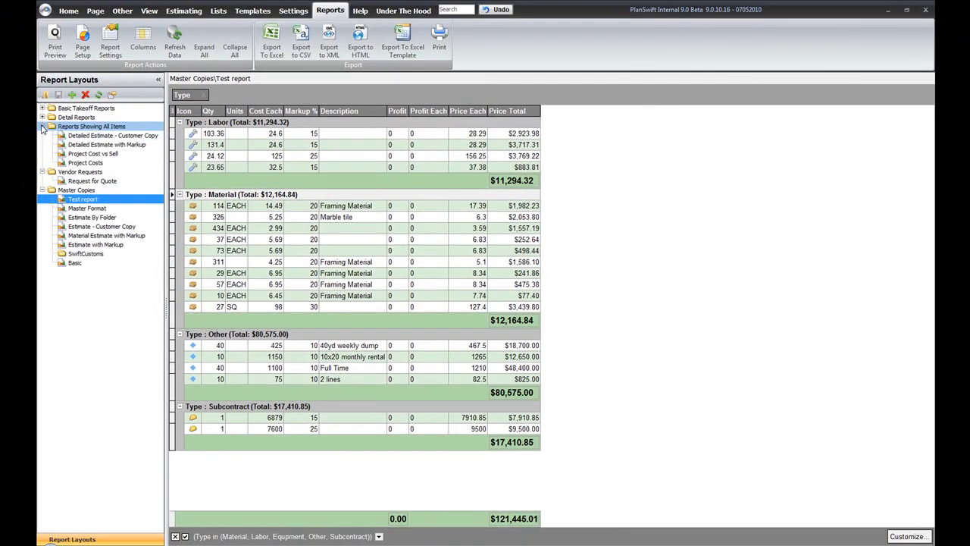
pyautogui.click(92, 155)
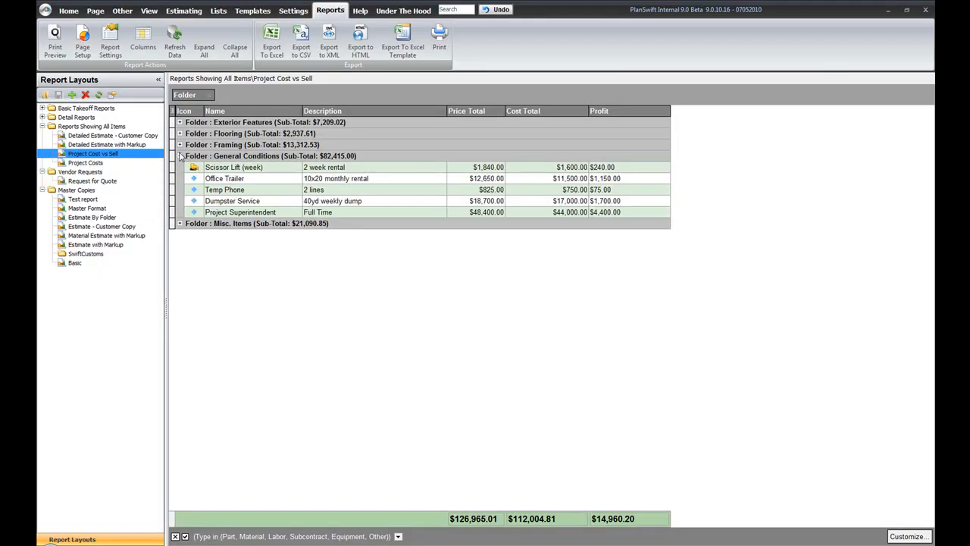
pyautogui.click(180, 156)
# Examine the Profit formula in the report's column settings, widening the Formula column to read it, and close the settings
pyautogui.click(145, 38)
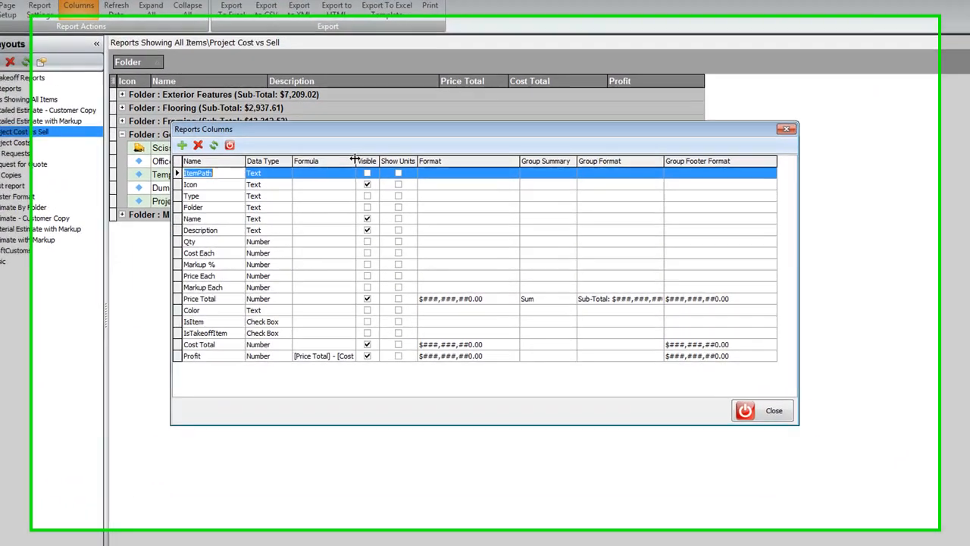
pyautogui.moveTo(375, 176); pyautogui.dragTo(433, 181)
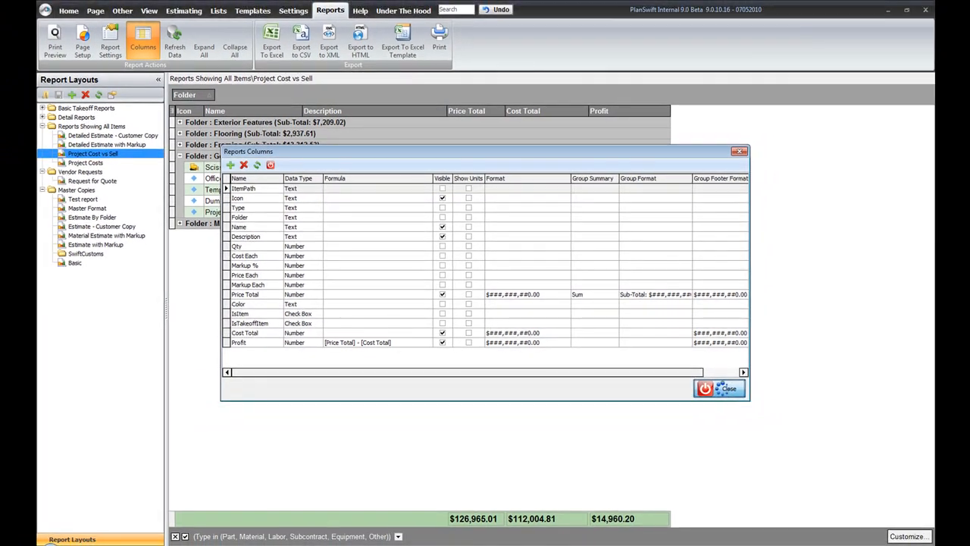
pyautogui.click(789, 421)
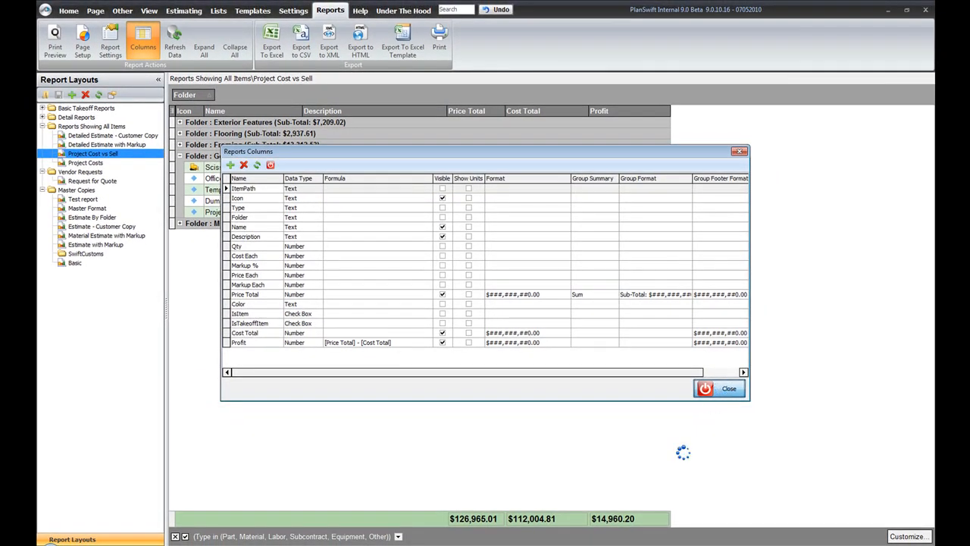